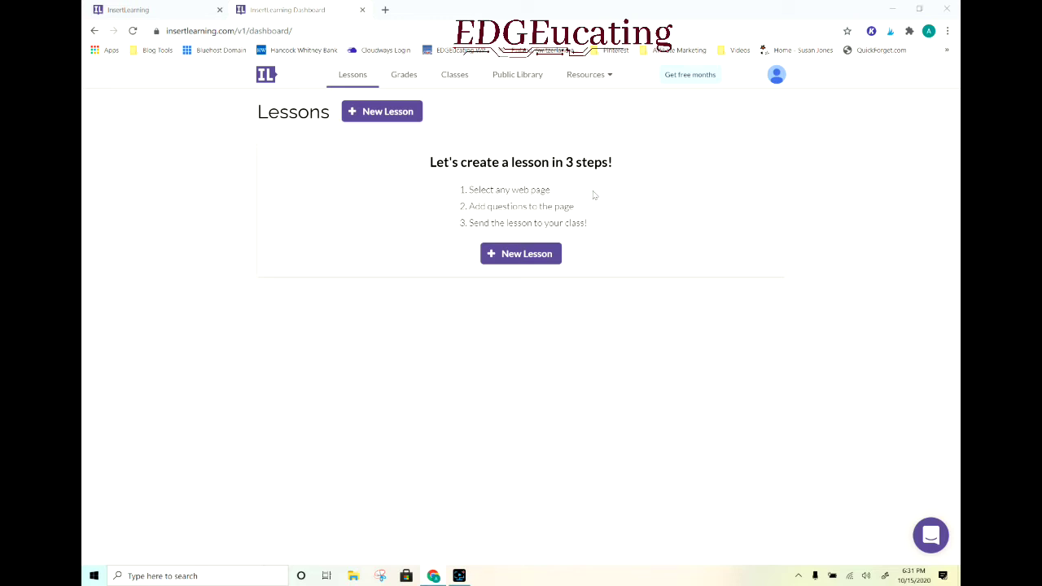
Start a new lesson and activate the InsertLearning extension on the HuffPost article "How To Recognize A Fake News Story"
click(517, 255)
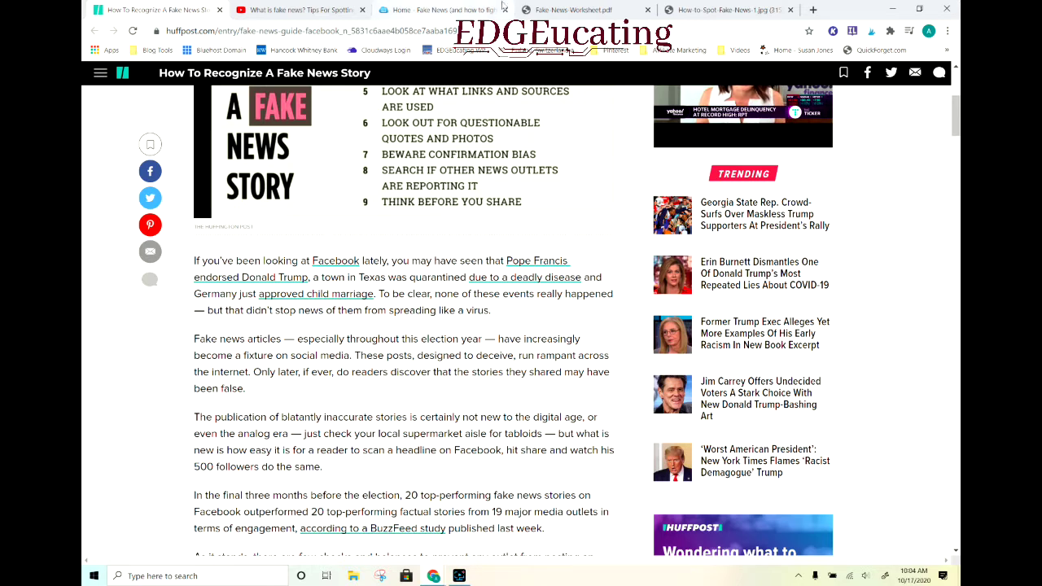
drag(954, 122, 956, 95)
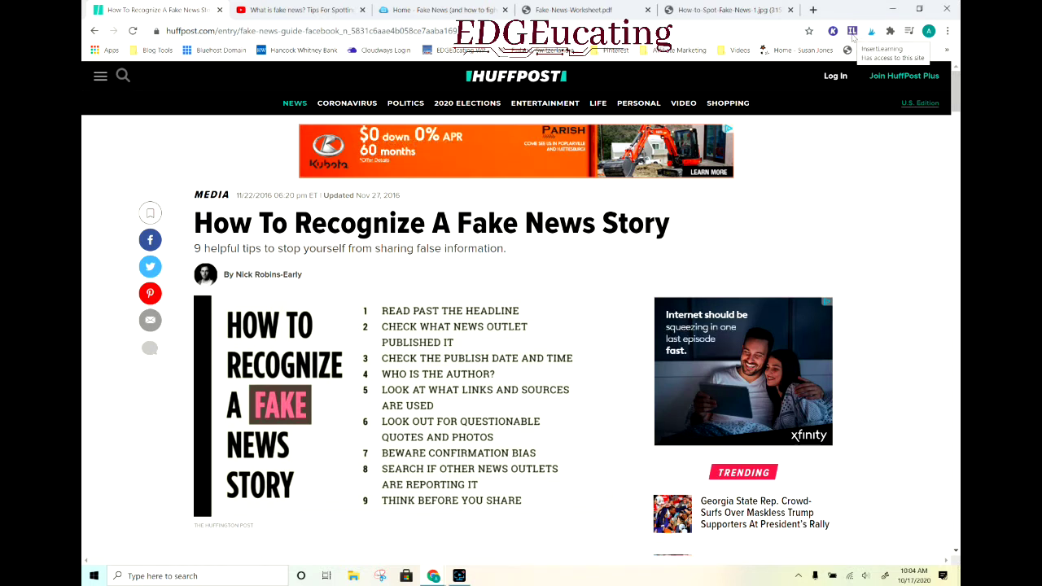
click(852, 32)
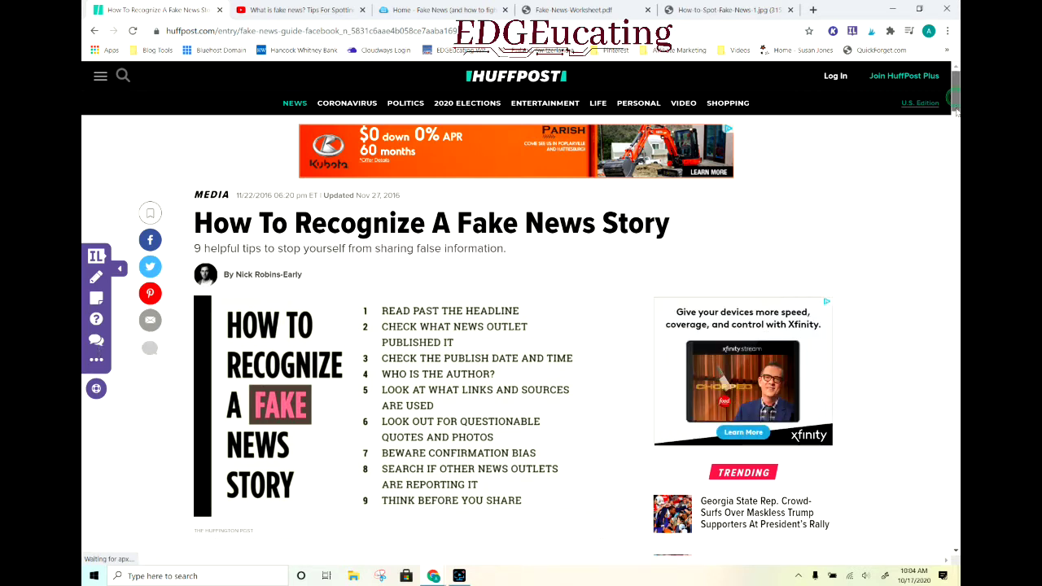
Highlight the article's passage "To be clear, none of these events really happened — but that didn't stop news of them from spreading like a virus."
scroll(956, 128, down, 4)
drag(956, 128, 957, 134)
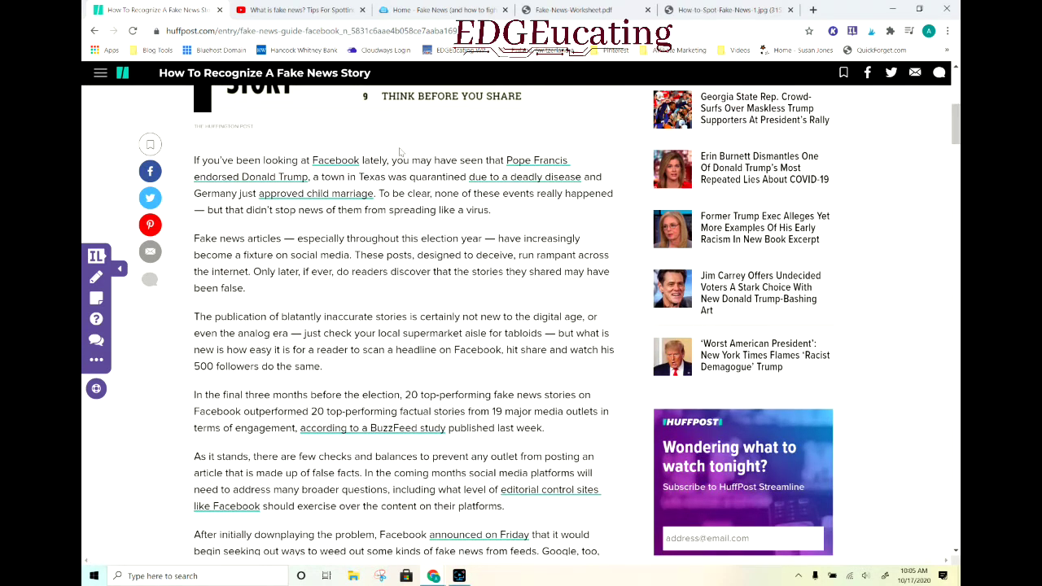
drag(379, 192, 493, 210)
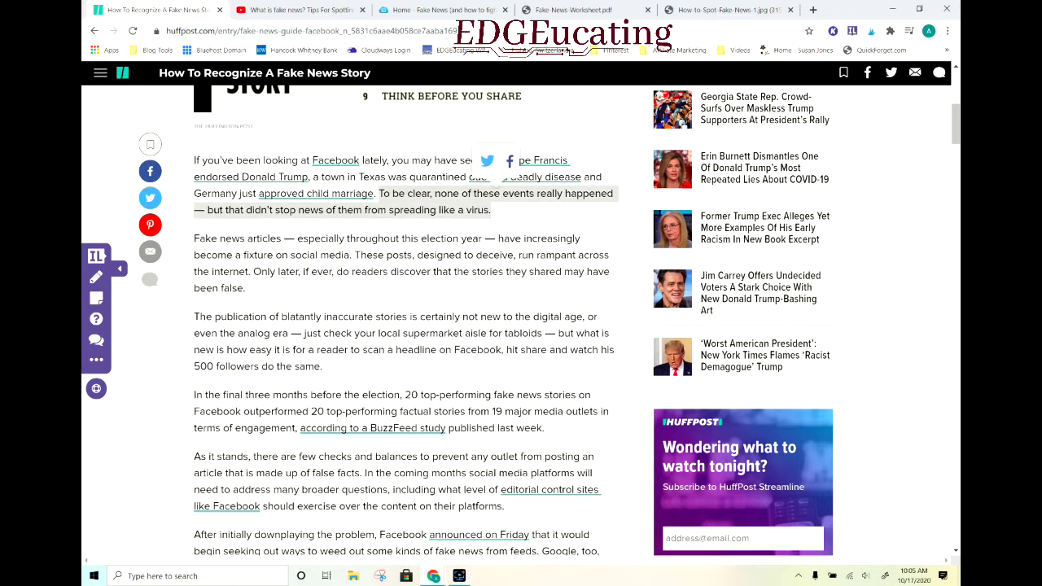
click(95, 279)
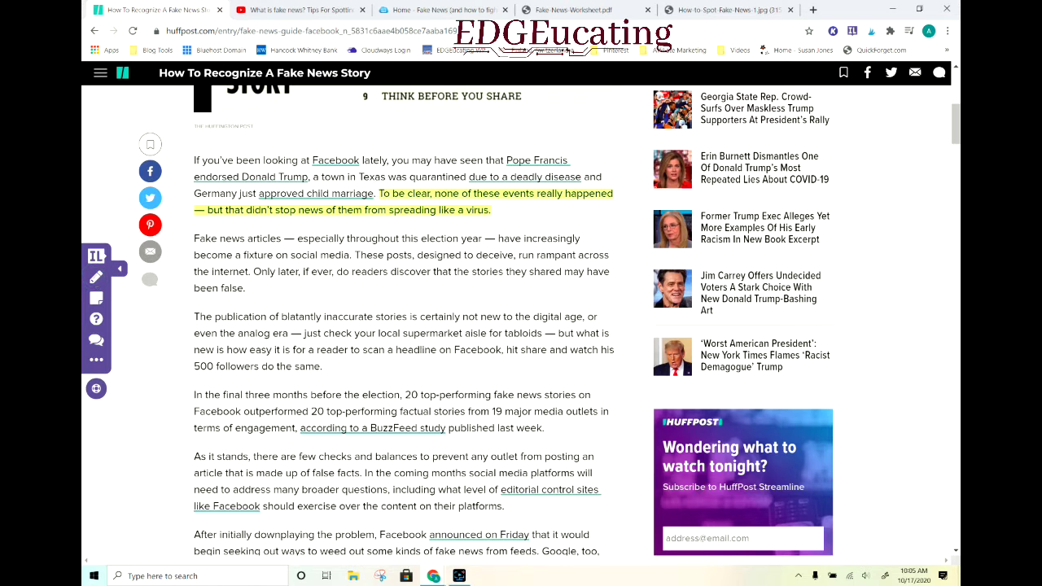
Add the comment "pay close attention to the fact that ALL of these stories are fake!" to the highlighted passage
mouse_move(485, 221)
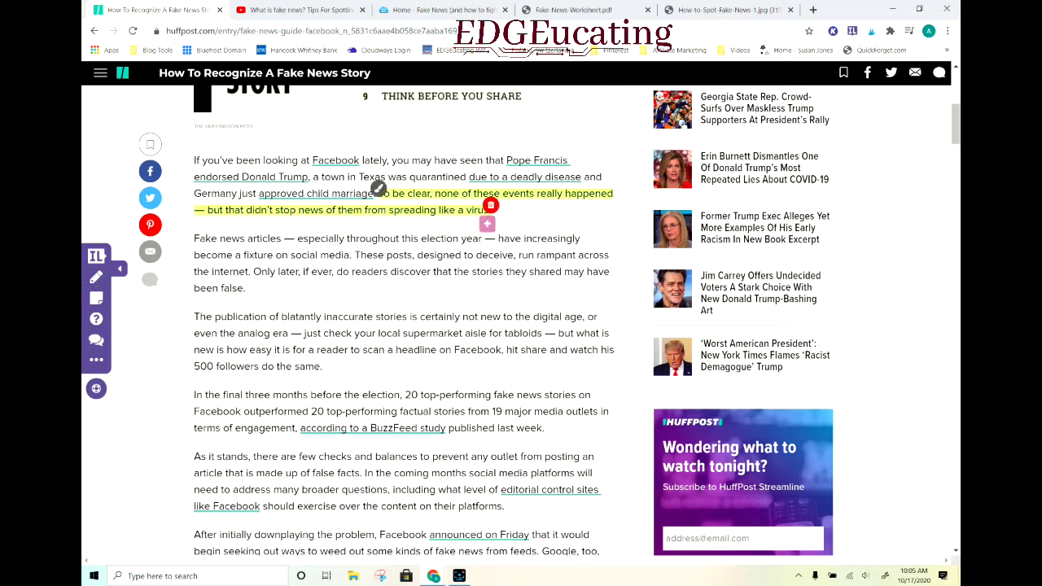
click(486, 224)
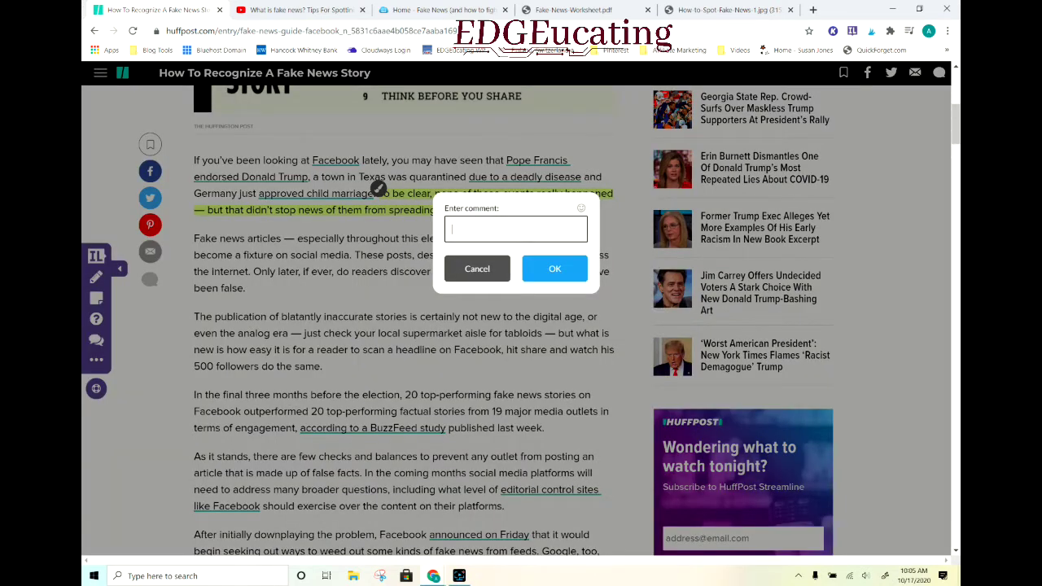
text(pay)
text( close atten)
text(tion to the f)
text(act that a)
text(LL)
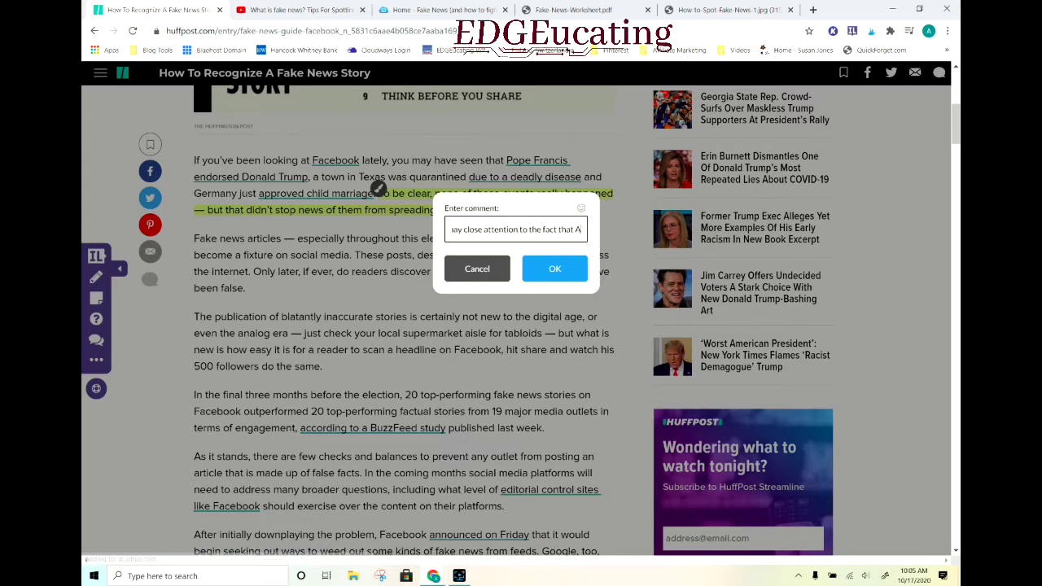
text( of these)
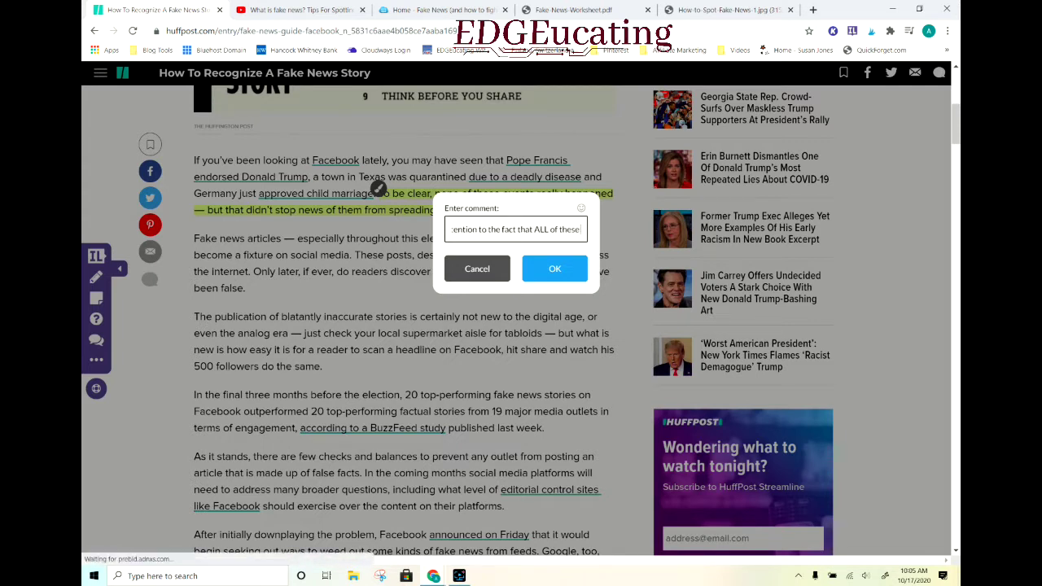
text( storie)
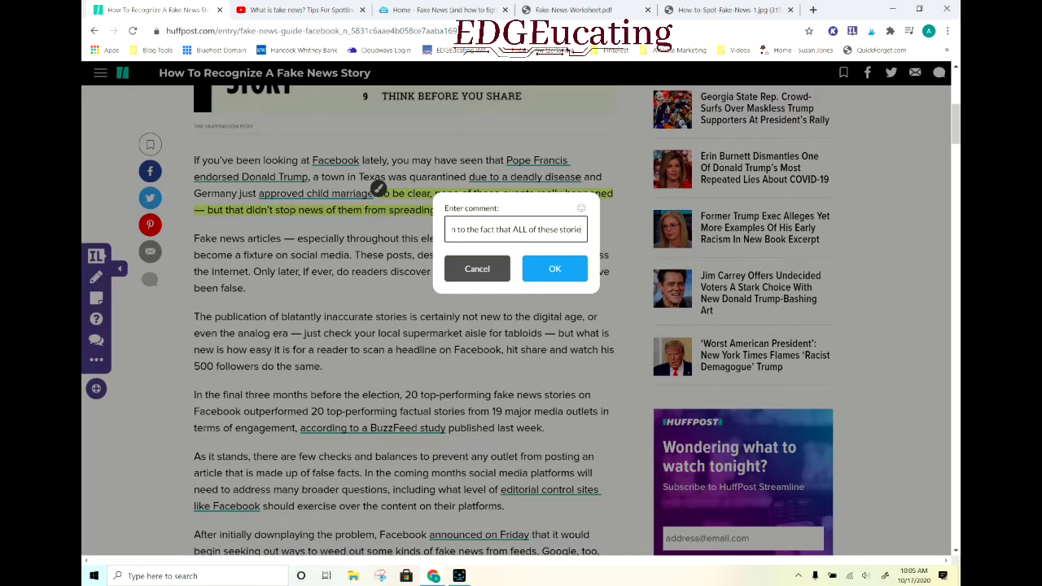
text(s are fake!)
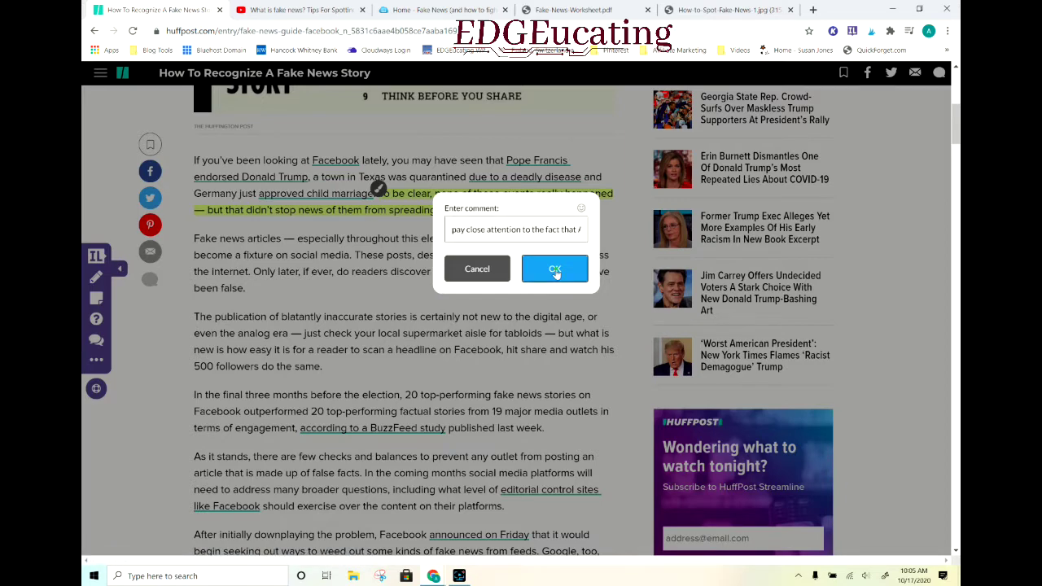
click(551, 273)
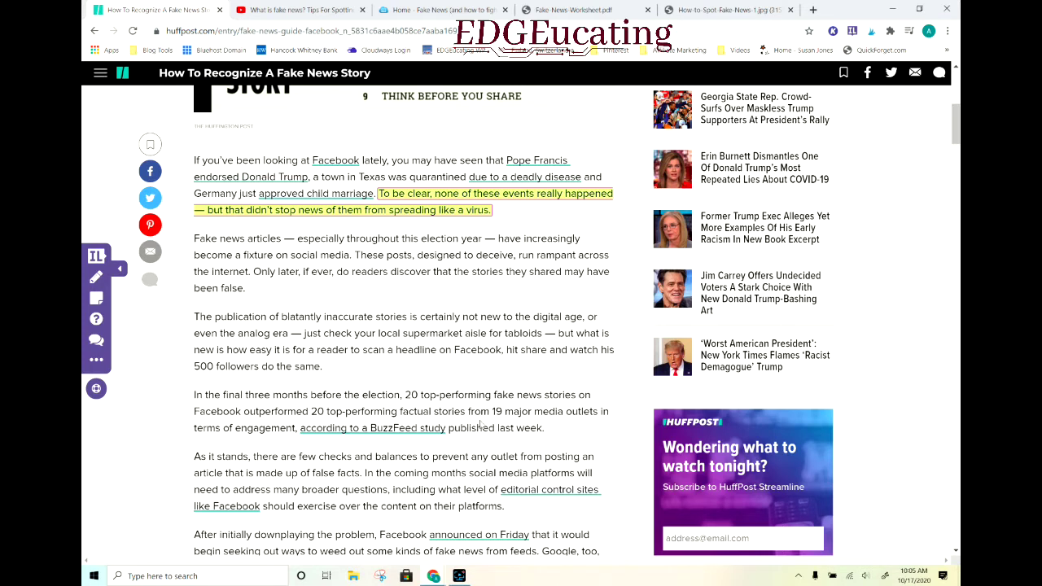
Insert the question "How many major media outlets were discussed?" below the paragraph that starts "In the final three months before the election"
drag(192, 397, 495, 392)
click(553, 429)
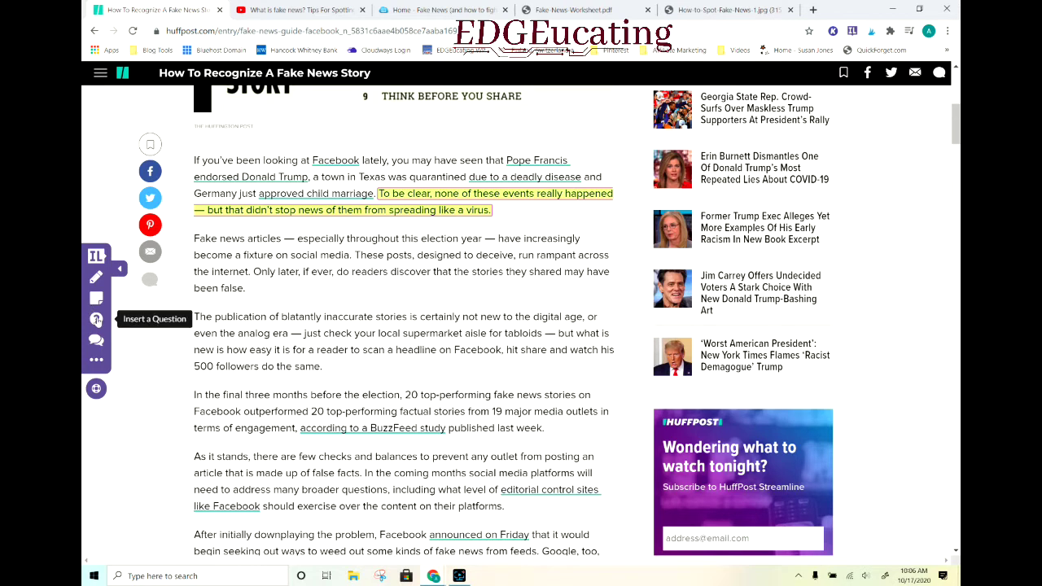
click(96, 320)
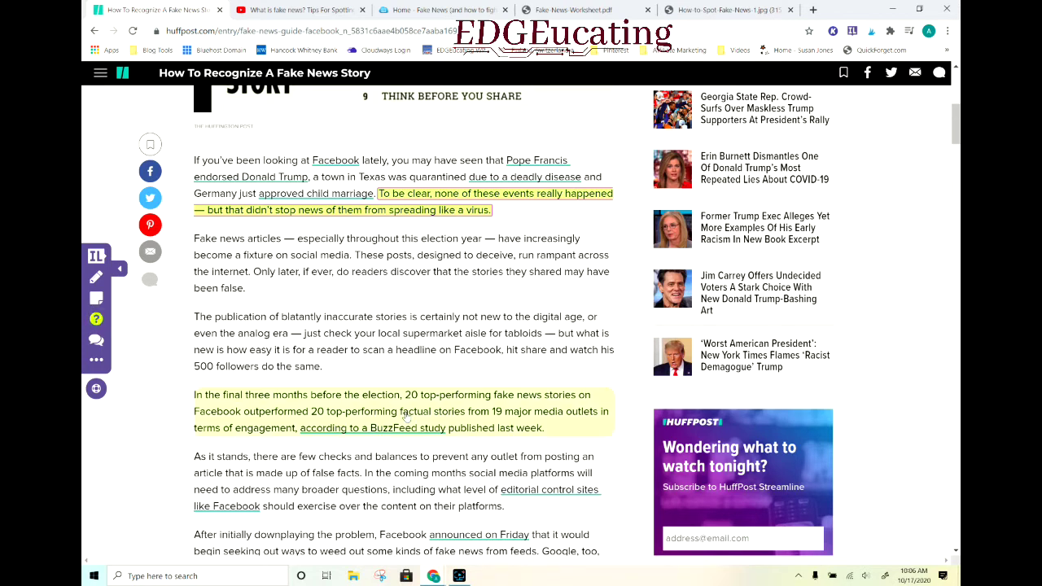
click(533, 411)
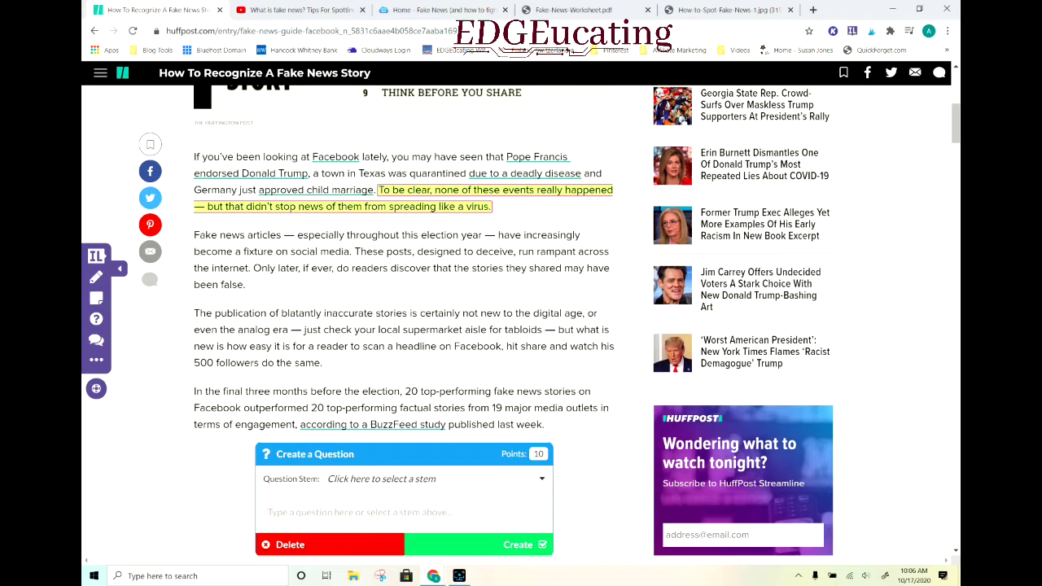
click(420, 484)
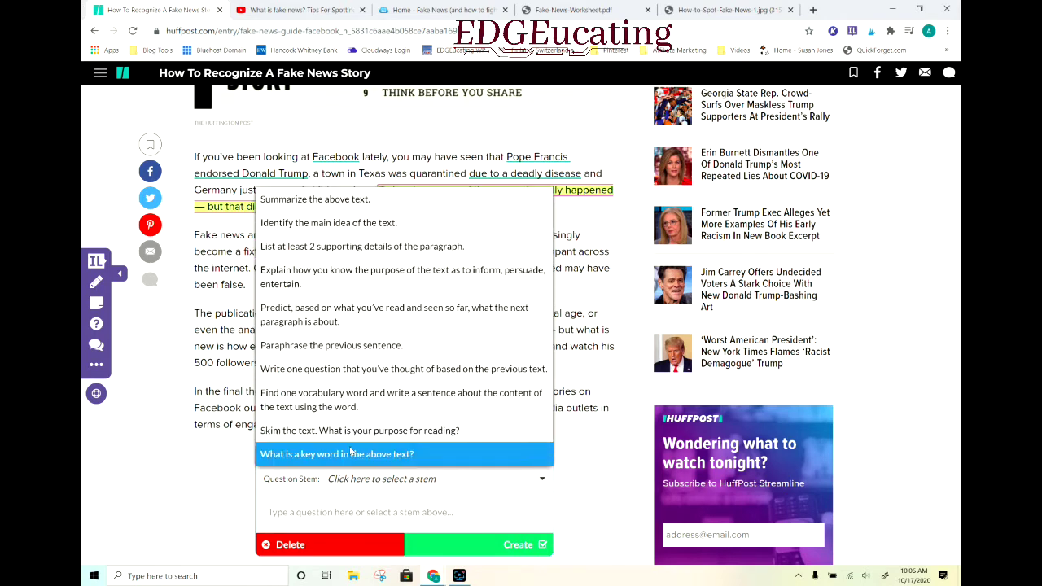
click(350, 515)
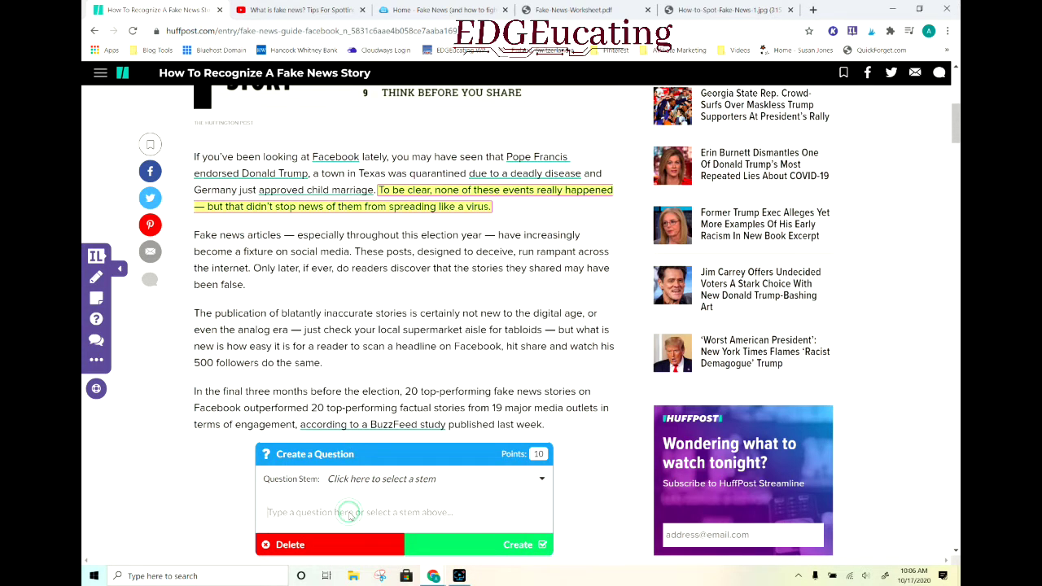
text(How many )
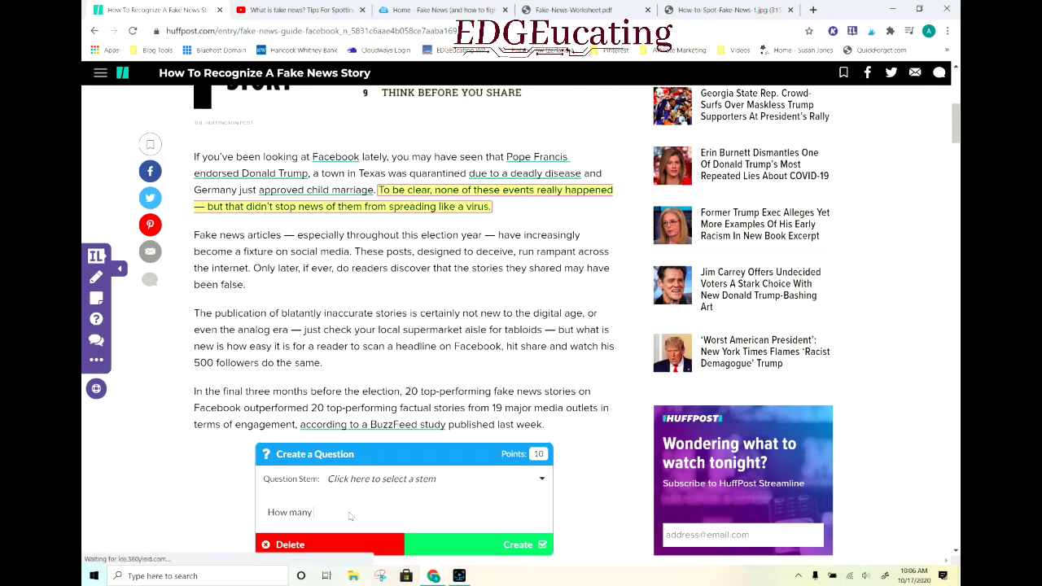
text(major media)
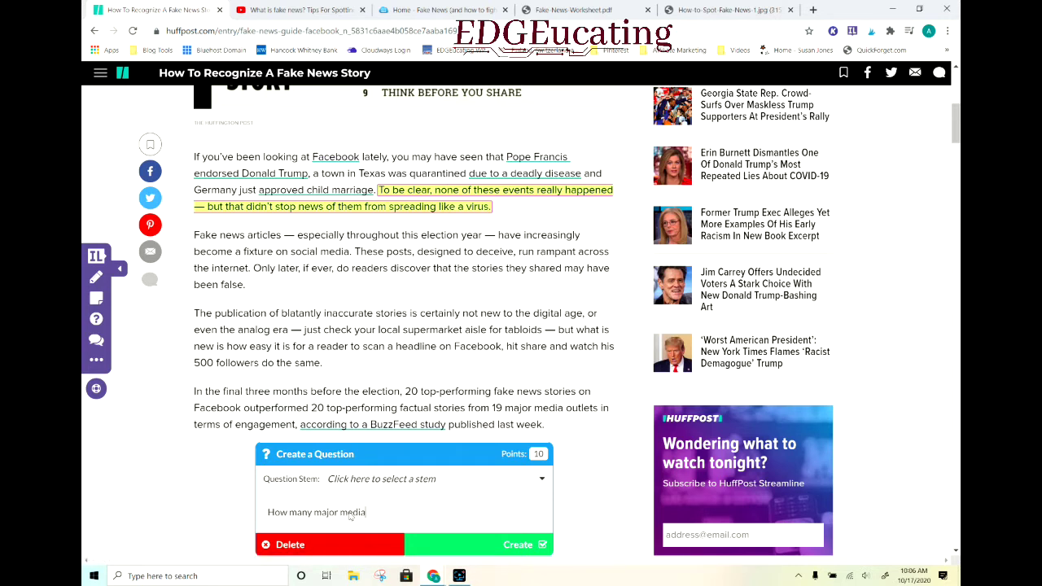
text( outlets were discussed?)
click(498, 547)
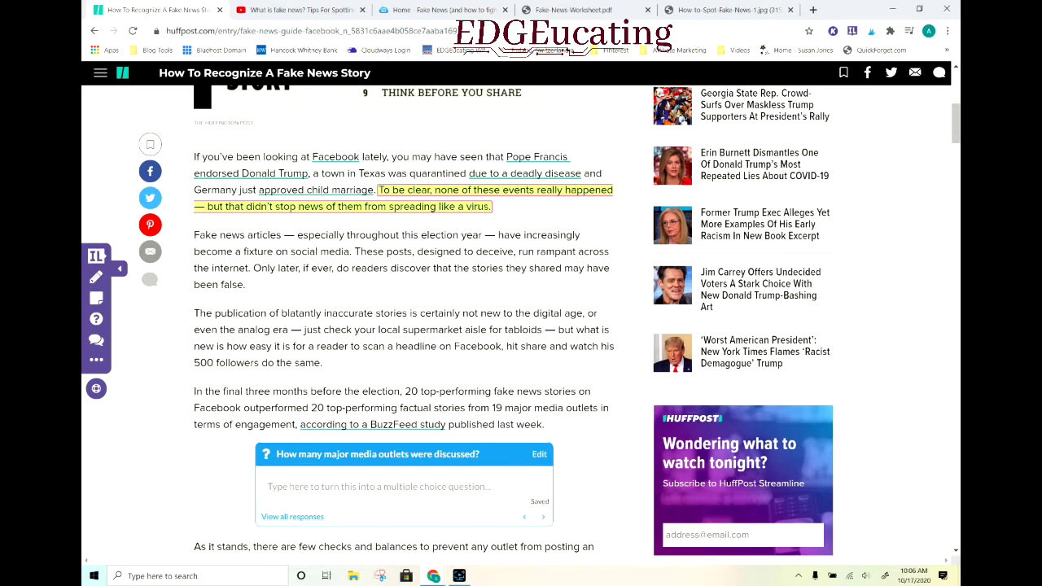
Make the question multiple choice with the answers 20, 19, 21 and 18, and mark 19 as correct
click(365, 486)
text(20)
key(Return)
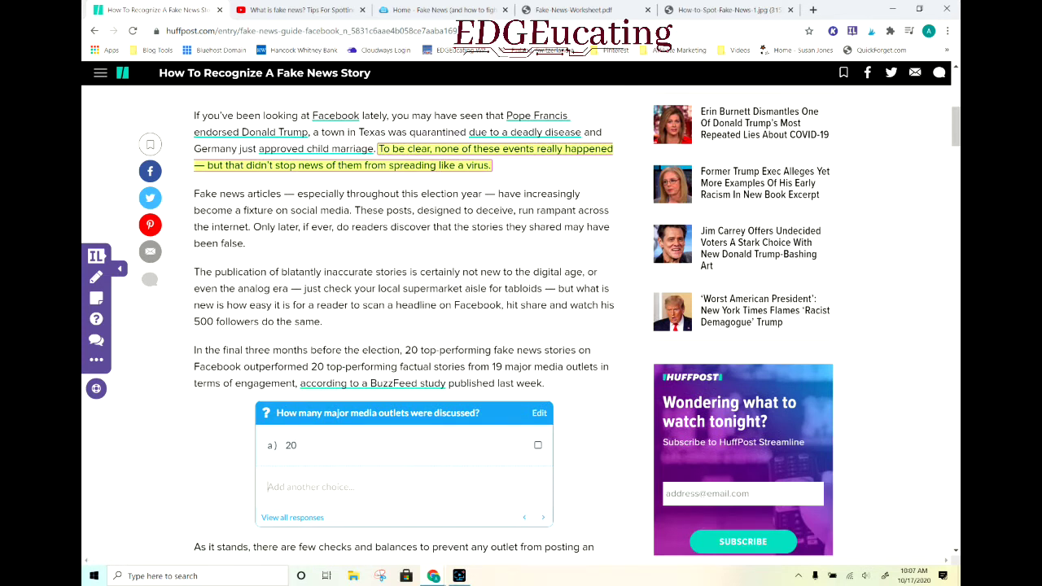
text(19)
key(Return)
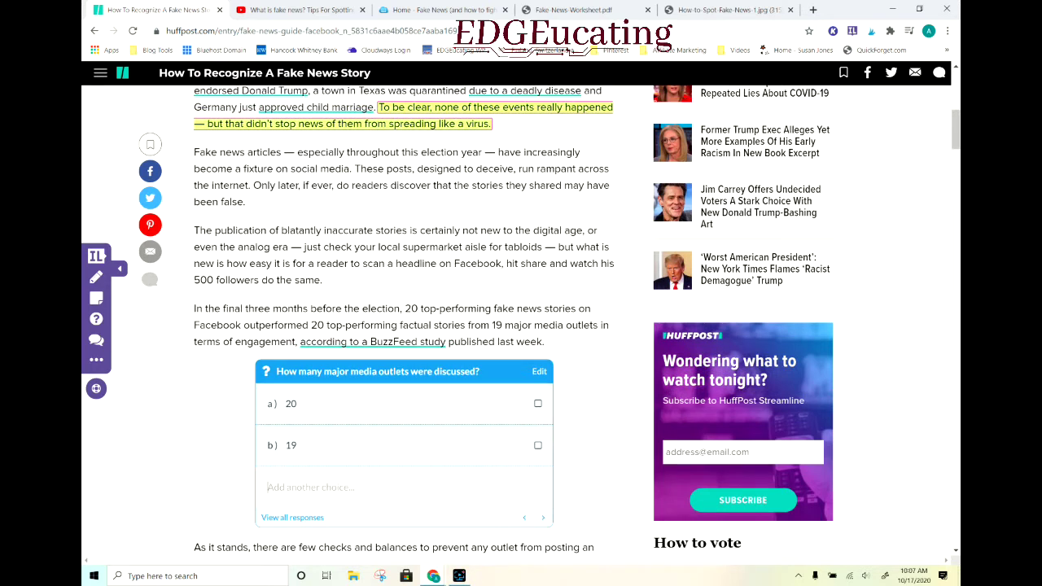
text(1)
key(Return)
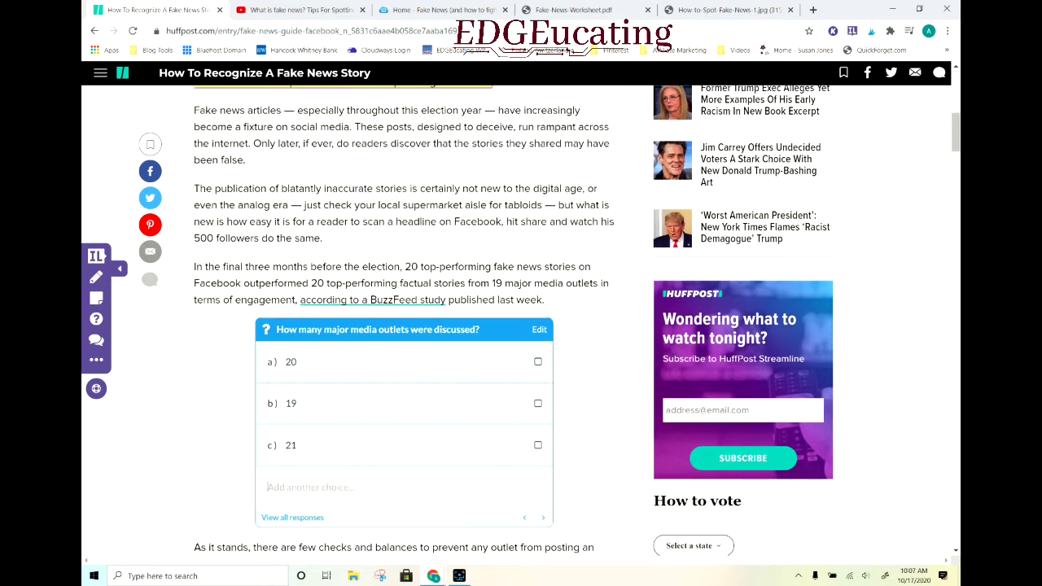
text(18)
key(Return)
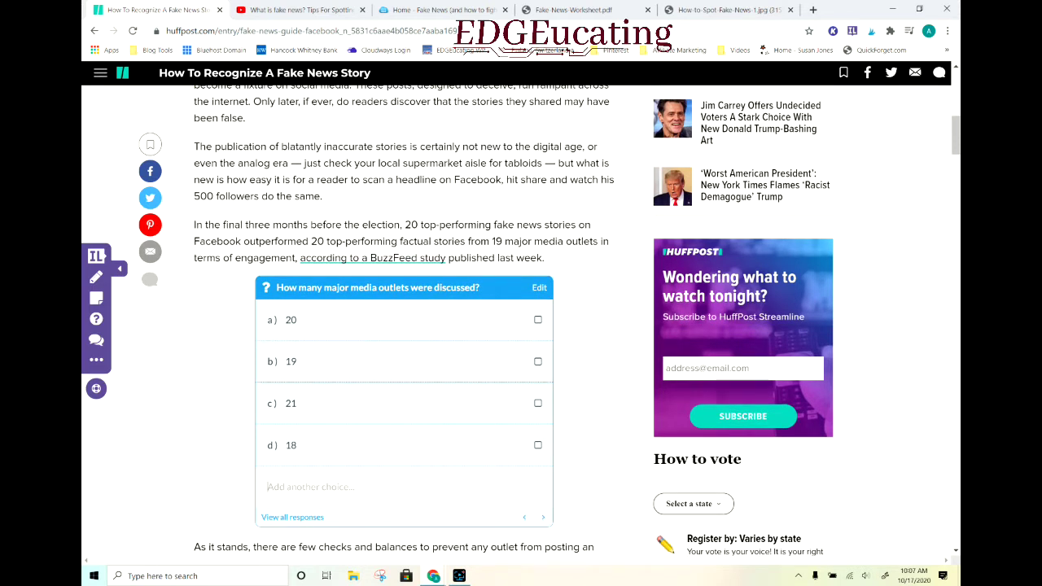
click(537, 361)
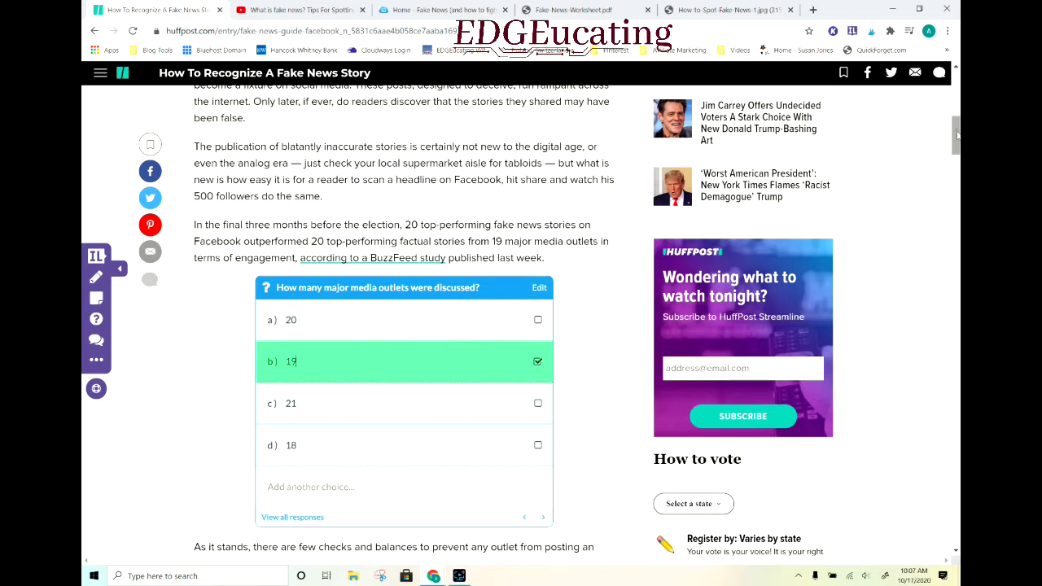
Insert a sticky note below the heading "Check What News Outlet Published It" reading "Watch the video before finishing the article", followed by a new line
drag(956, 136, 955, 175)
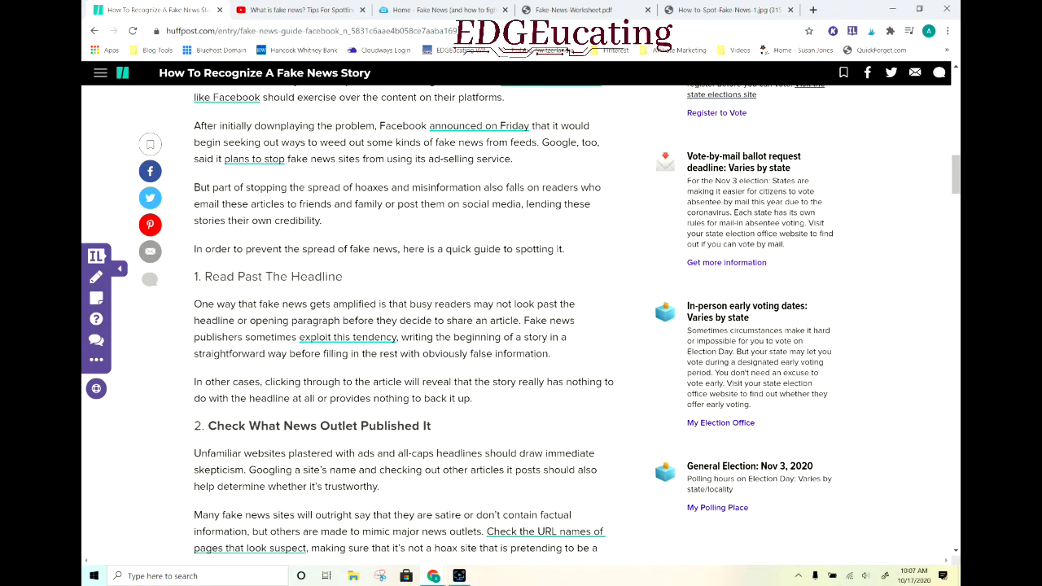
drag(208, 425, 448, 427)
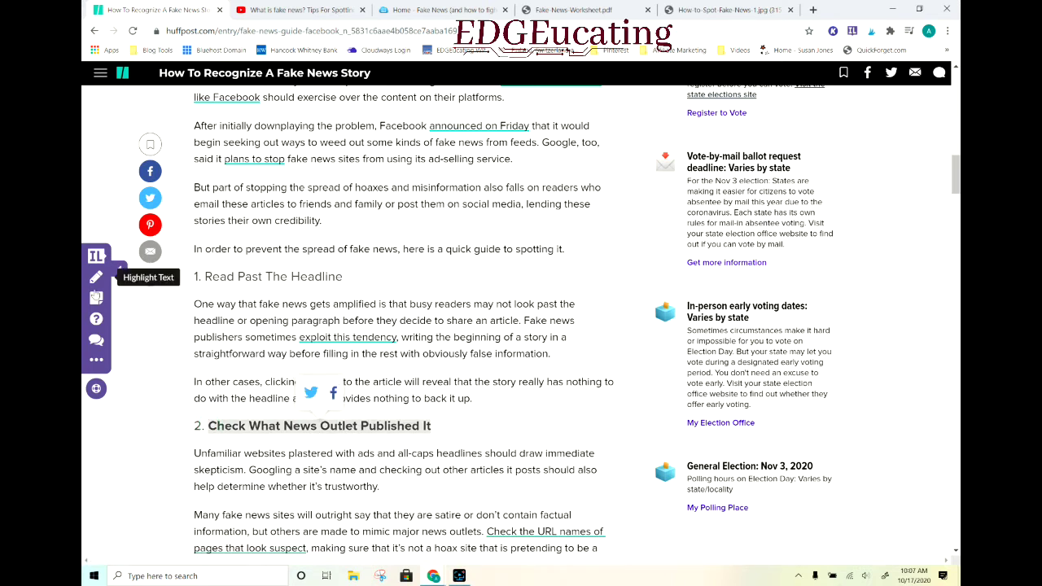
click(96, 298)
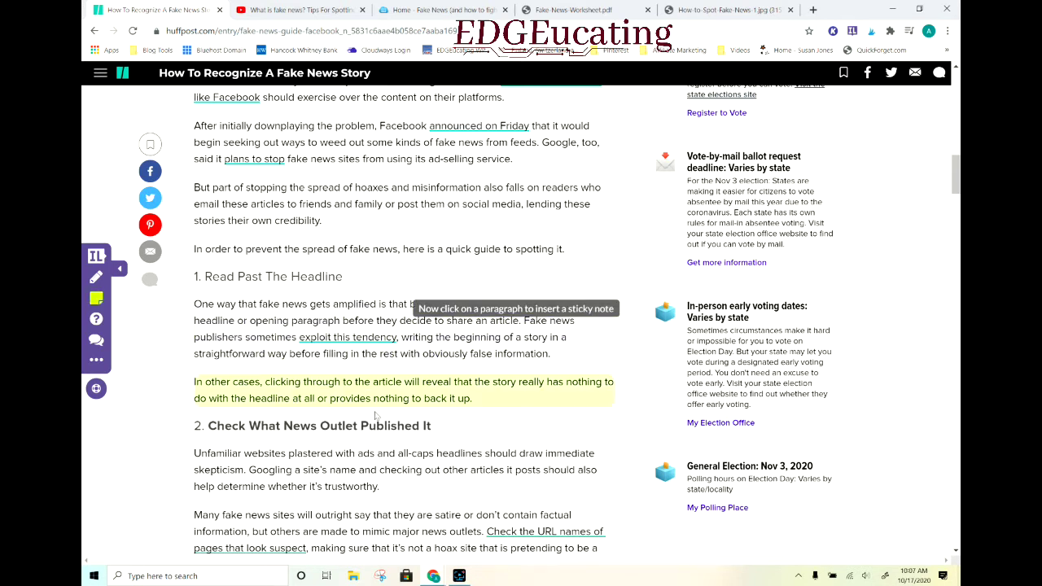
click(435, 433)
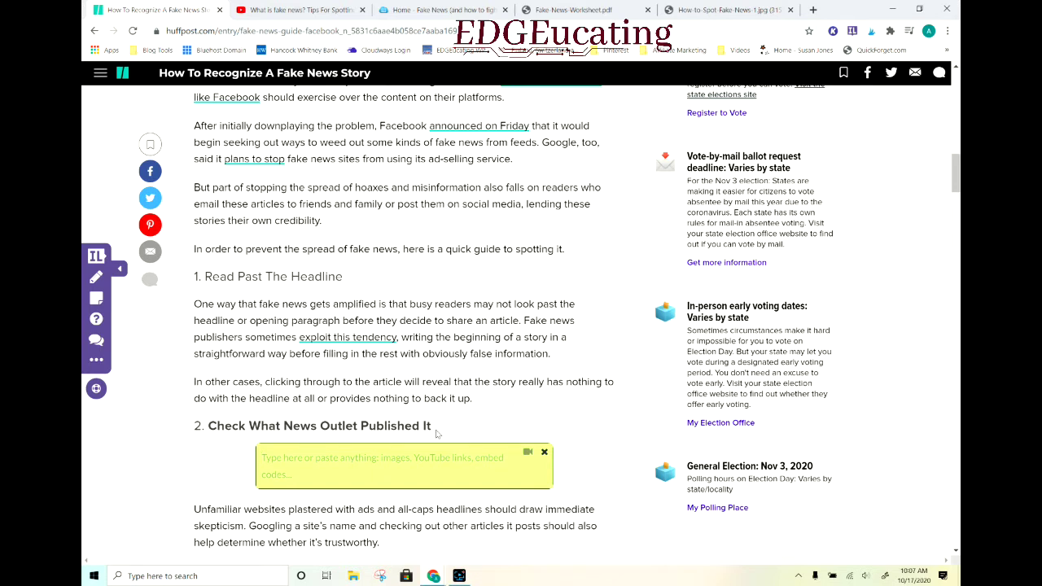
text(Watch)
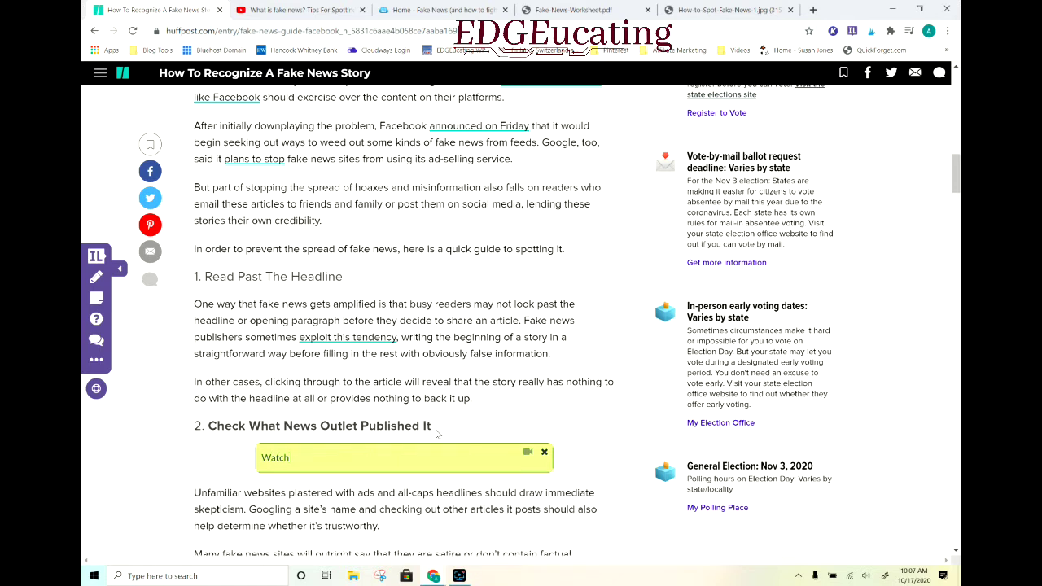
text( the video before din)
key(BackSpace)
text(finishing the article)
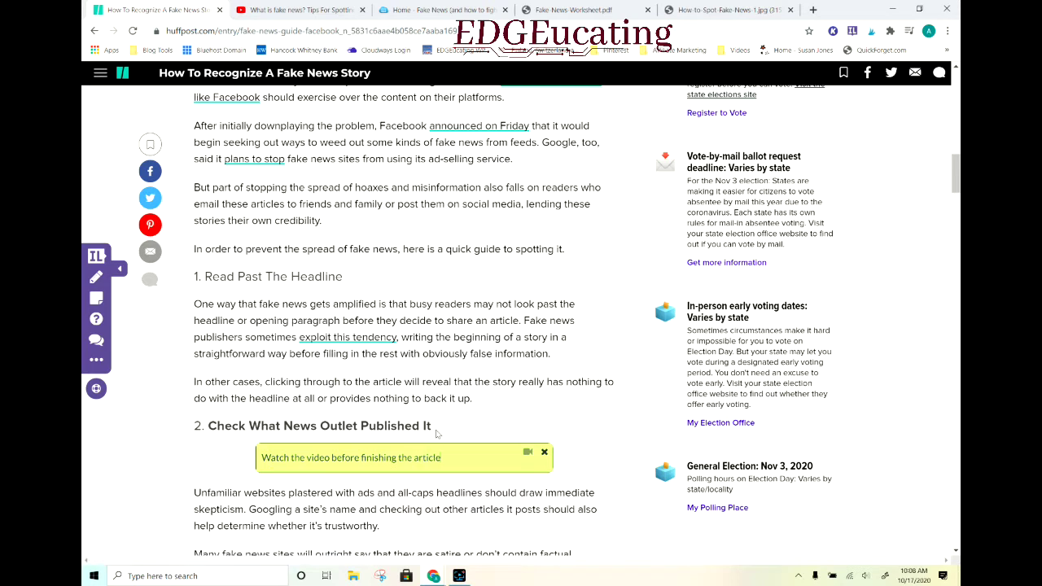
key(Return)
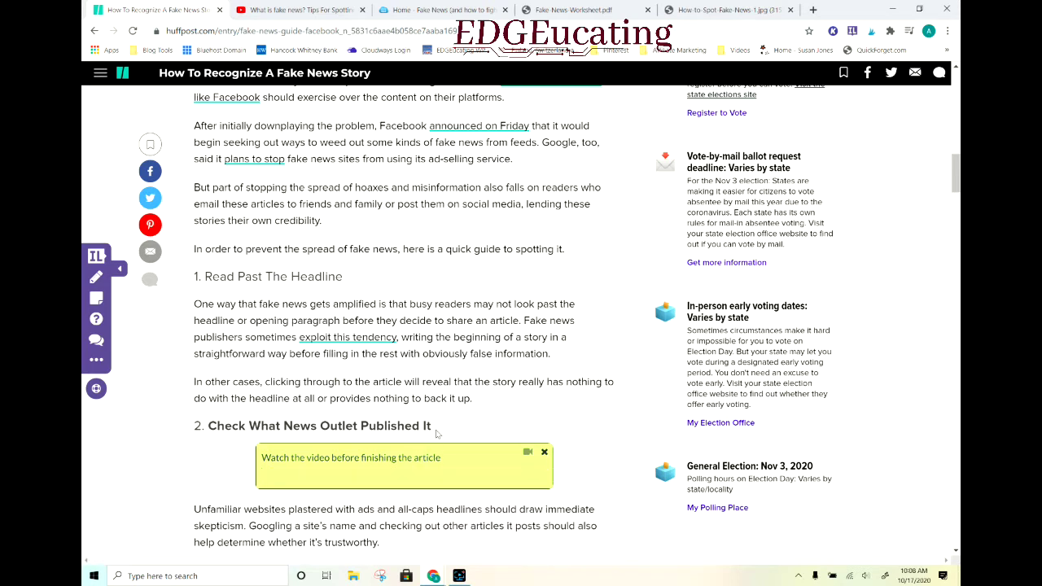
Embed the YouTube video "What is fake news? Tips For Spotting Them" in the sticky note on a new line below its text, using the video's link
click(527, 454)
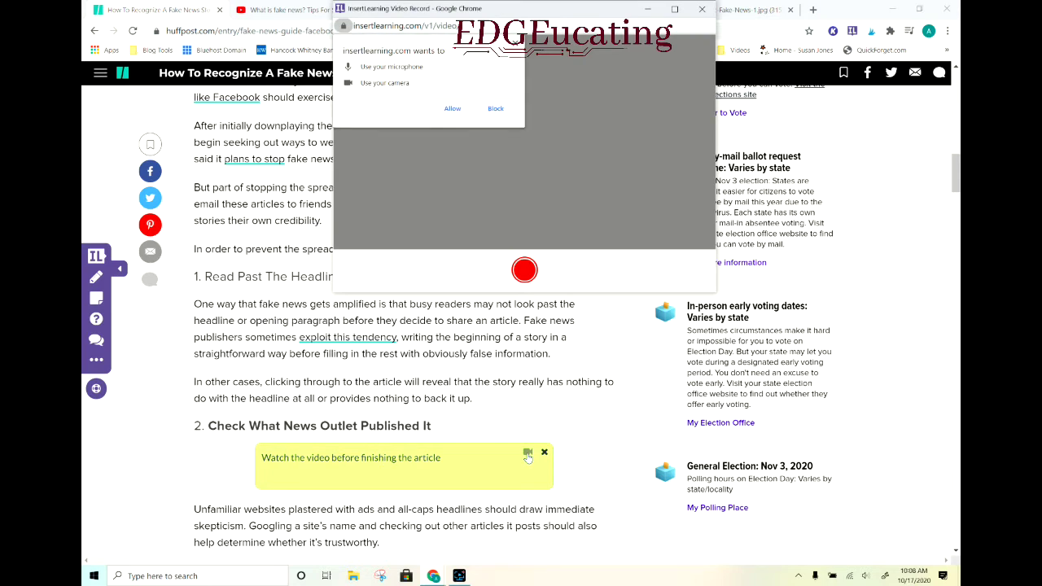
click(705, 9)
click(280, 10)
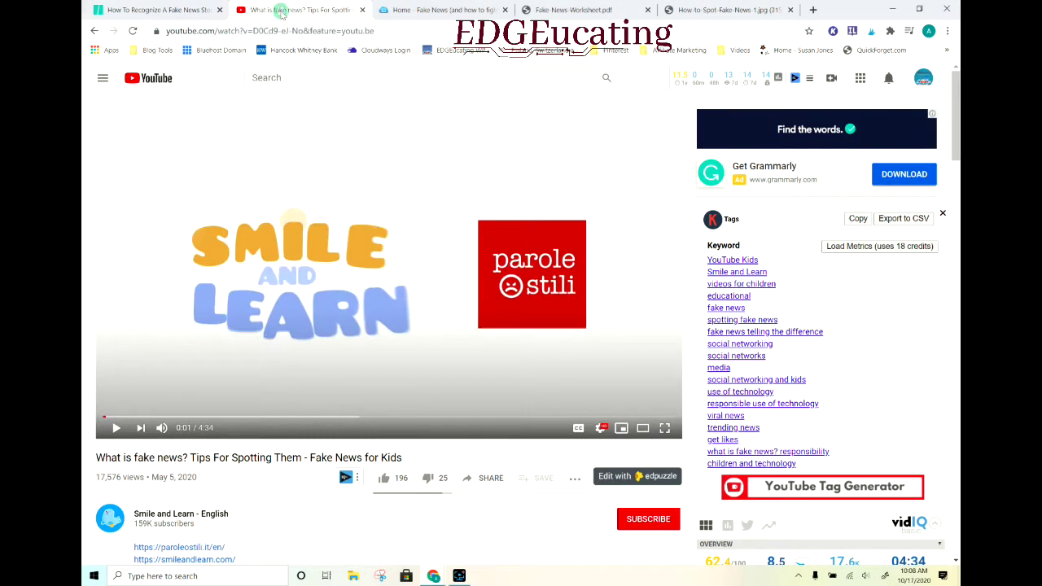
click(392, 31)
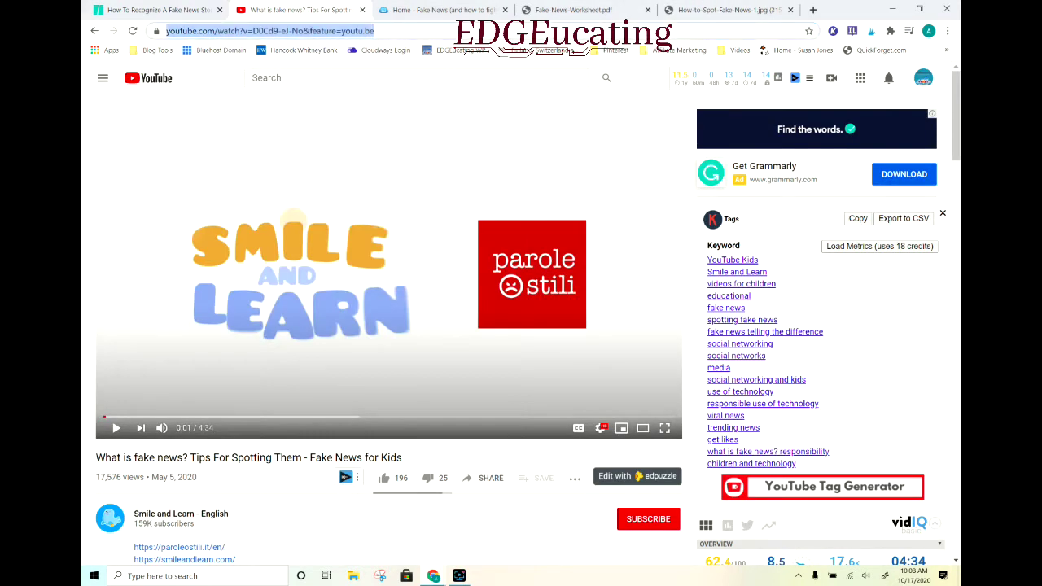
click(163, 11)
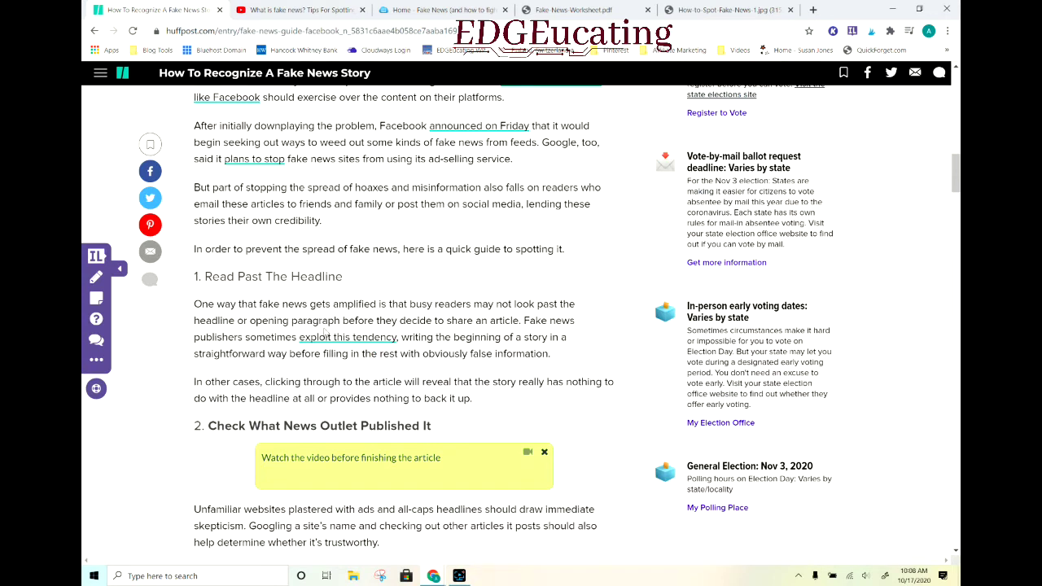
click(447, 462)
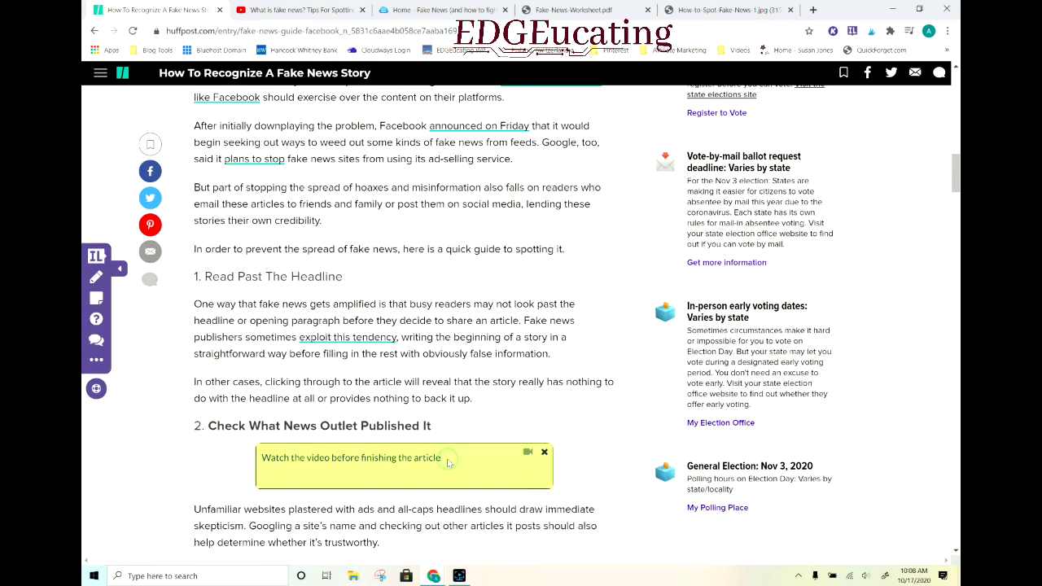
key(Return)
key(ctrl+v)
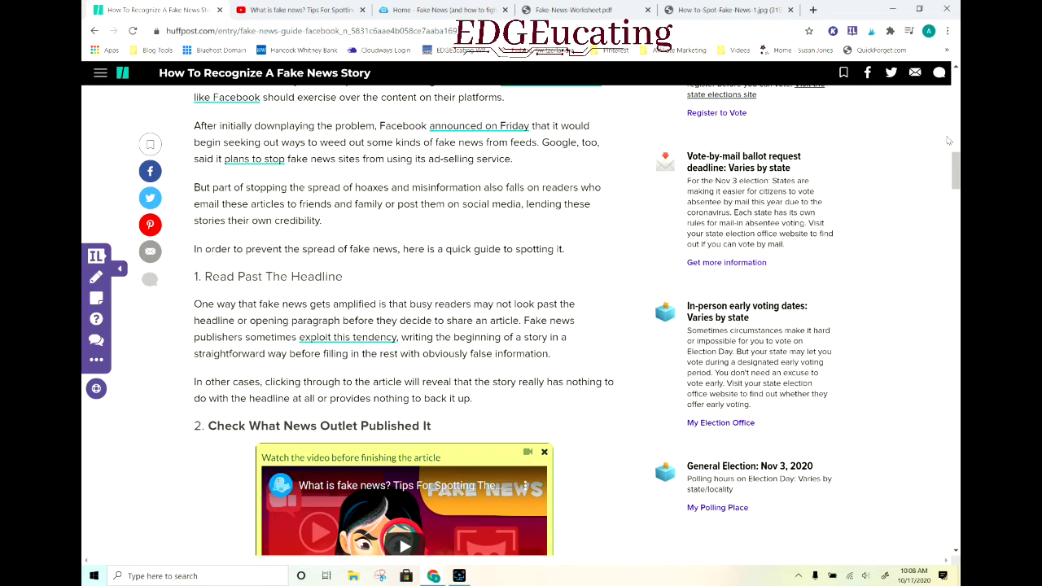
Test the embedded video in the sticky note by playing it briefly and pausing it
drag(955, 163, 956, 184)
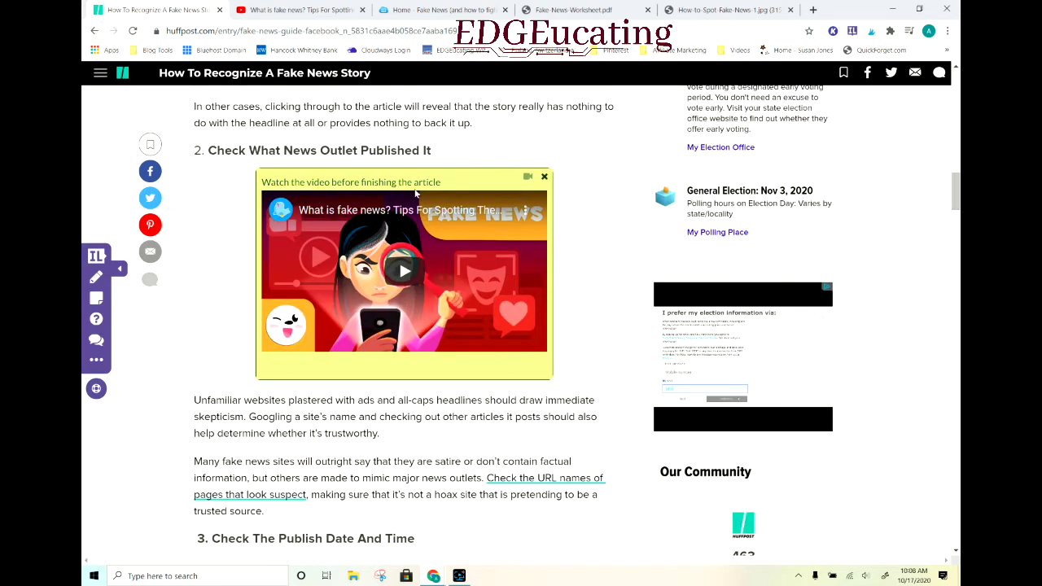
click(405, 270)
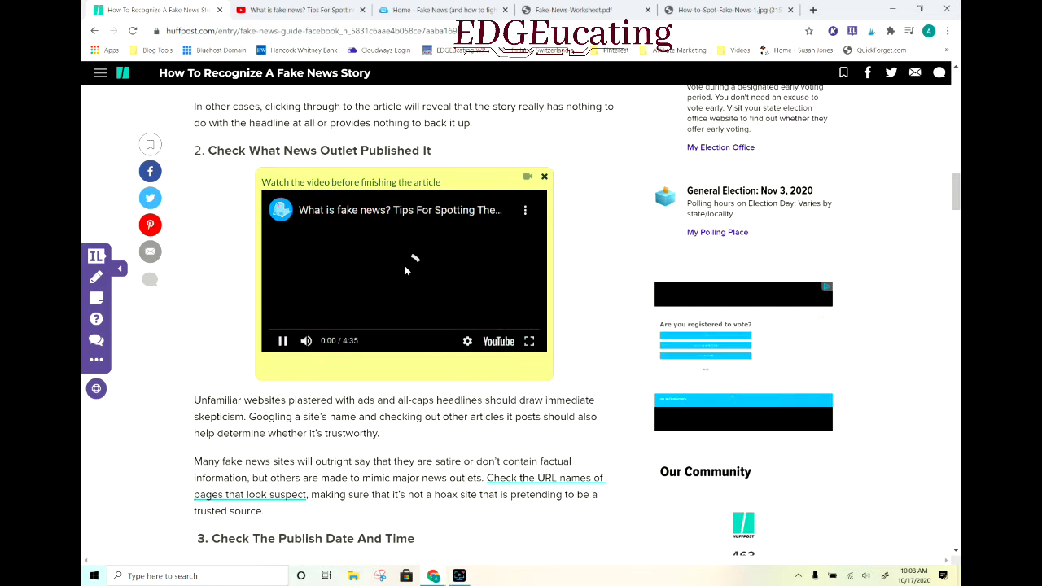
click(283, 342)
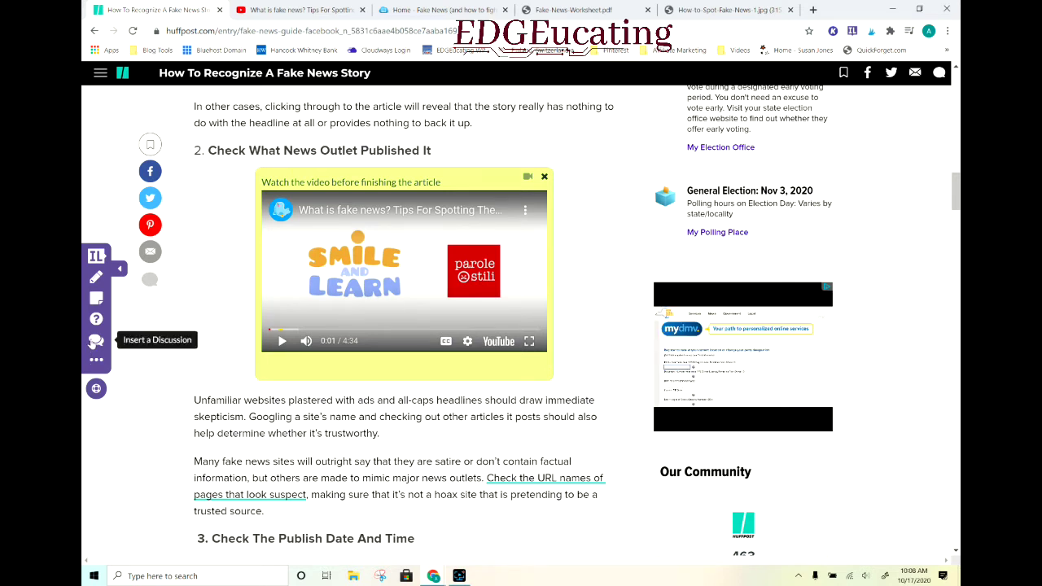
Insert the discussion "Why is fake news harmful?" above the heading "Check The Publish Date And Time", keeping it shown for all classes
click(95, 341)
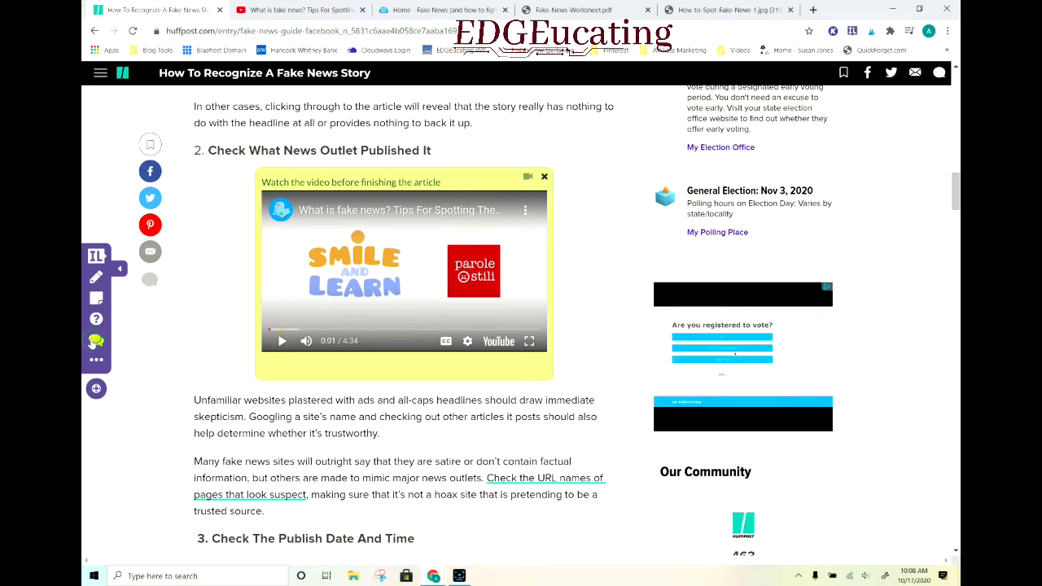
click(368, 513)
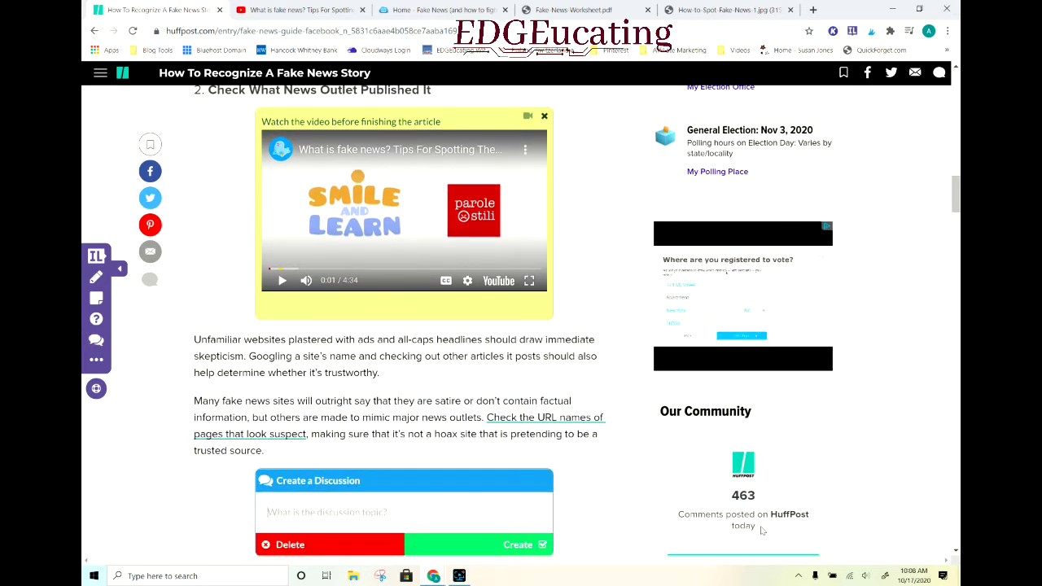
drag(957, 187, 957, 210)
text(Why is fa)
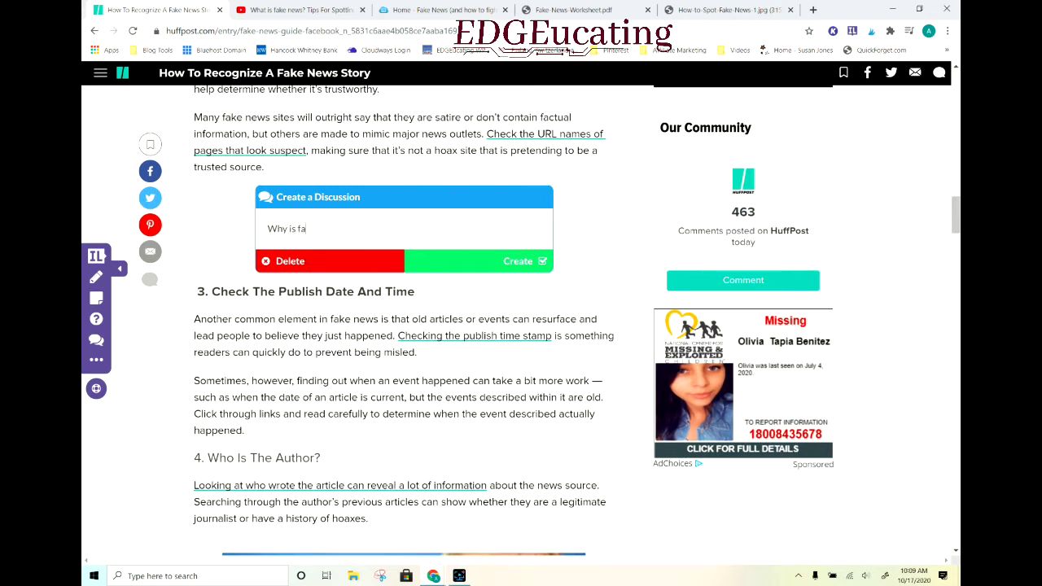
text(ke news harmful?)
click(473, 264)
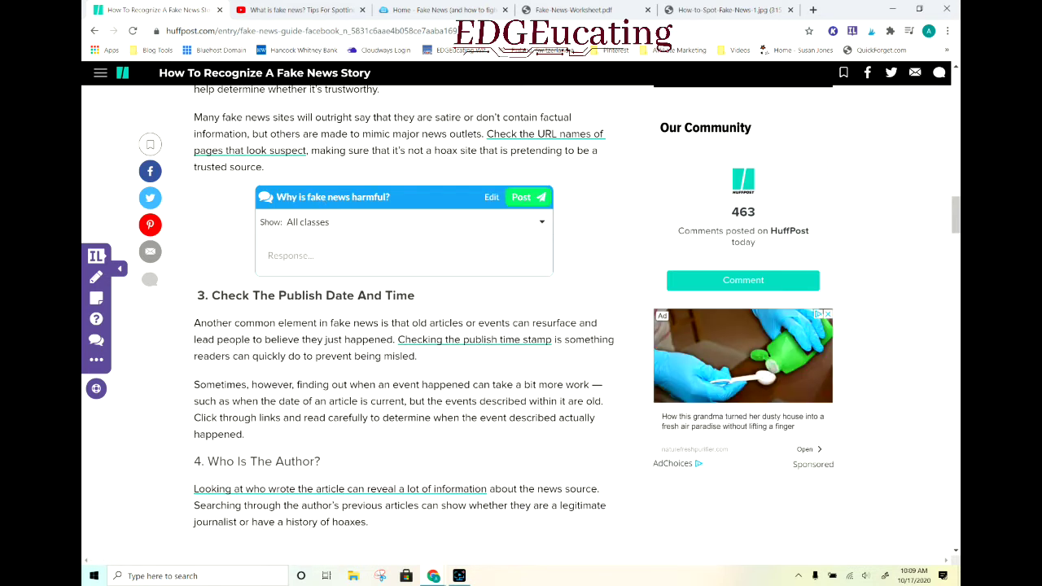
click(541, 223)
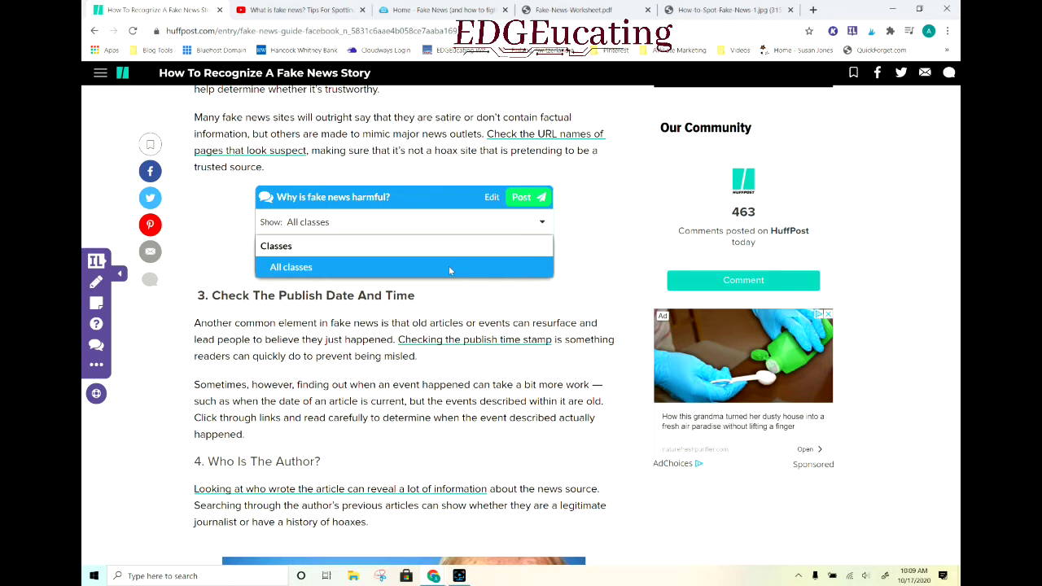
click(580, 220)
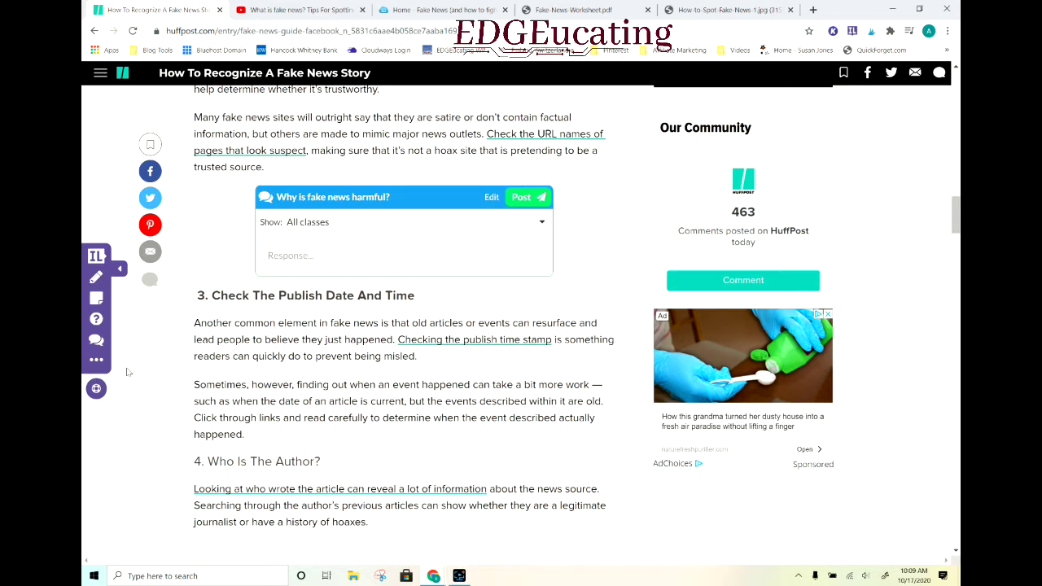
Preview the lesson as a student, check the comment on the highlighted passage, and return to teacher view
click(96, 360)
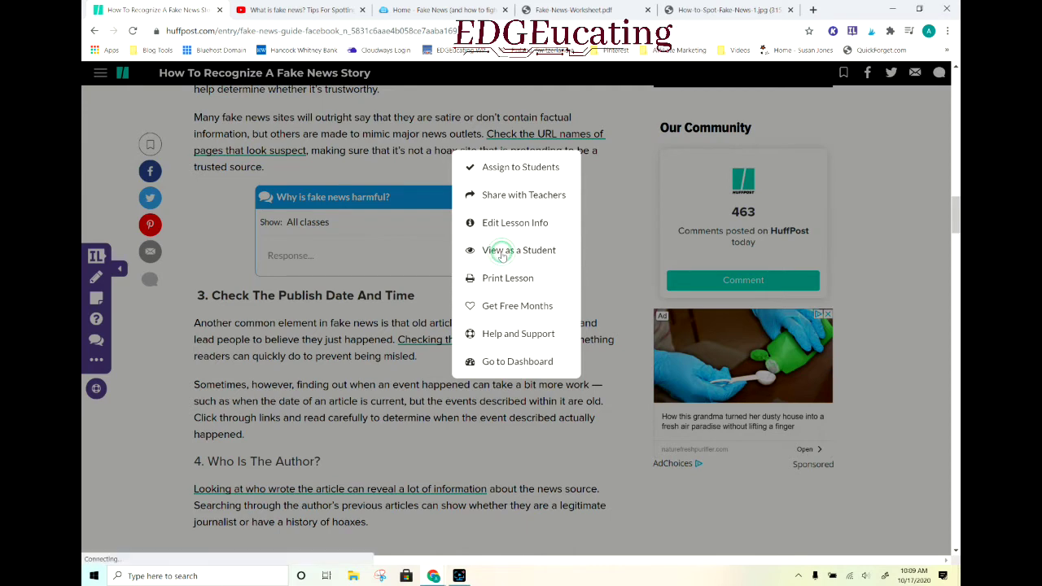
click(501, 252)
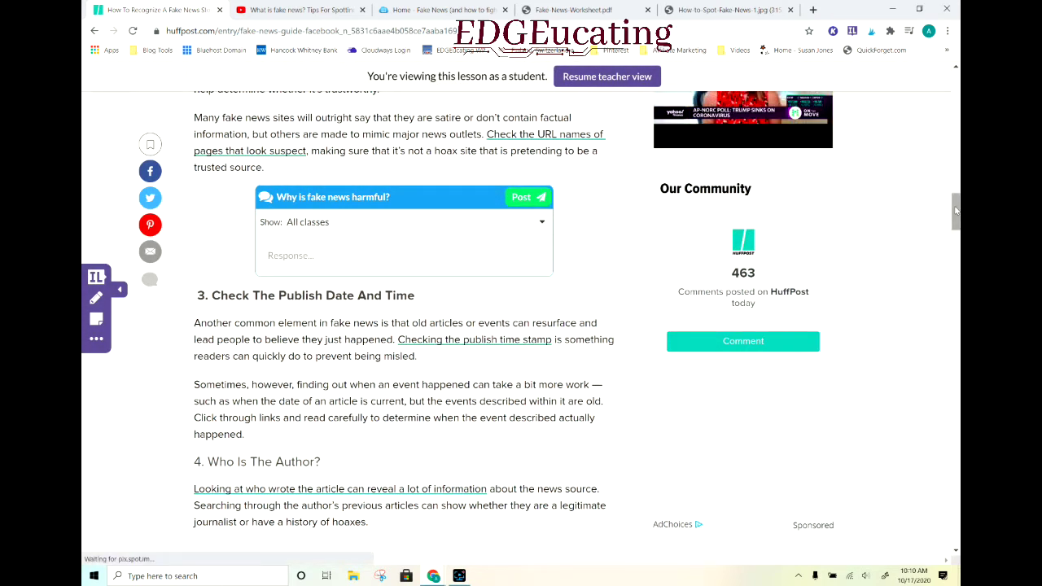
drag(937, 210, 948, 114)
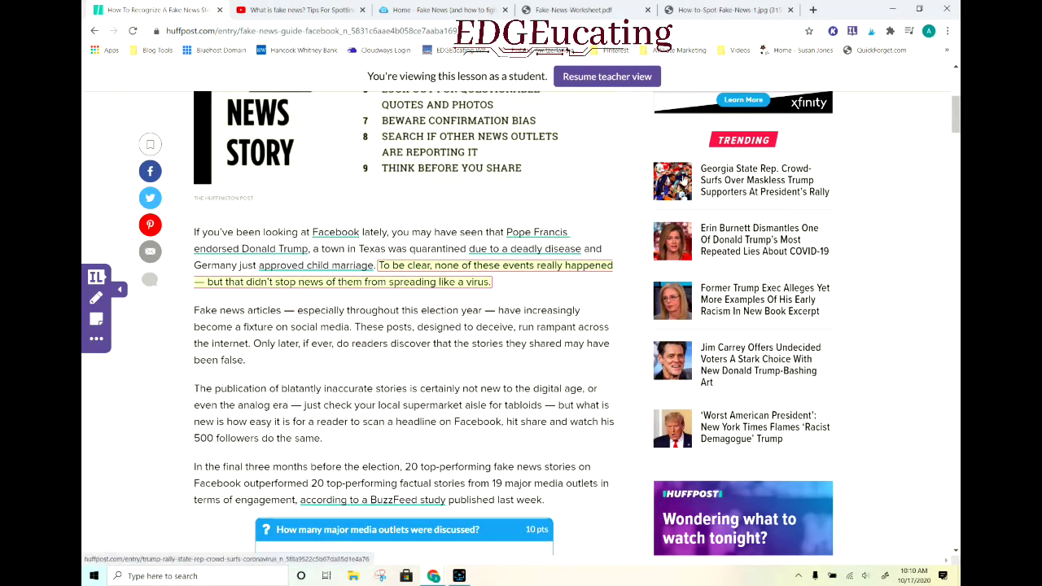
click(432, 281)
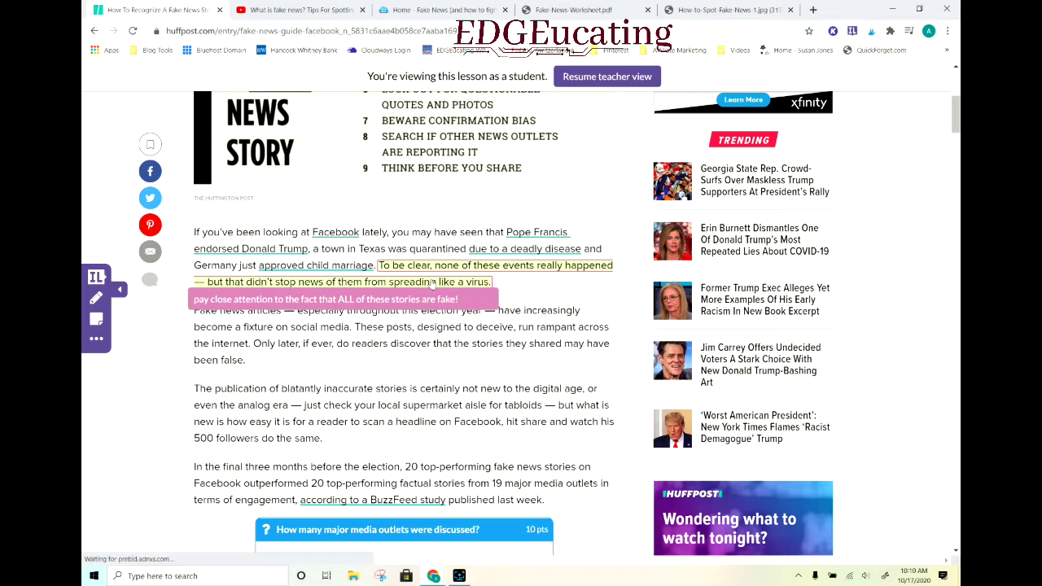
click(609, 76)
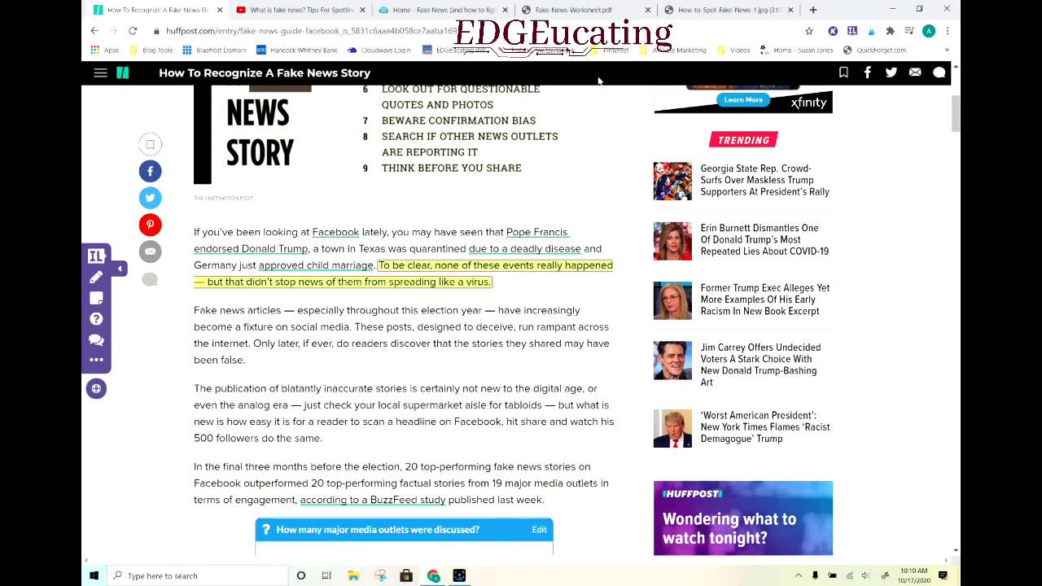
Open the assignment options for the fake news lesson
drag(957, 114, 956, 139)
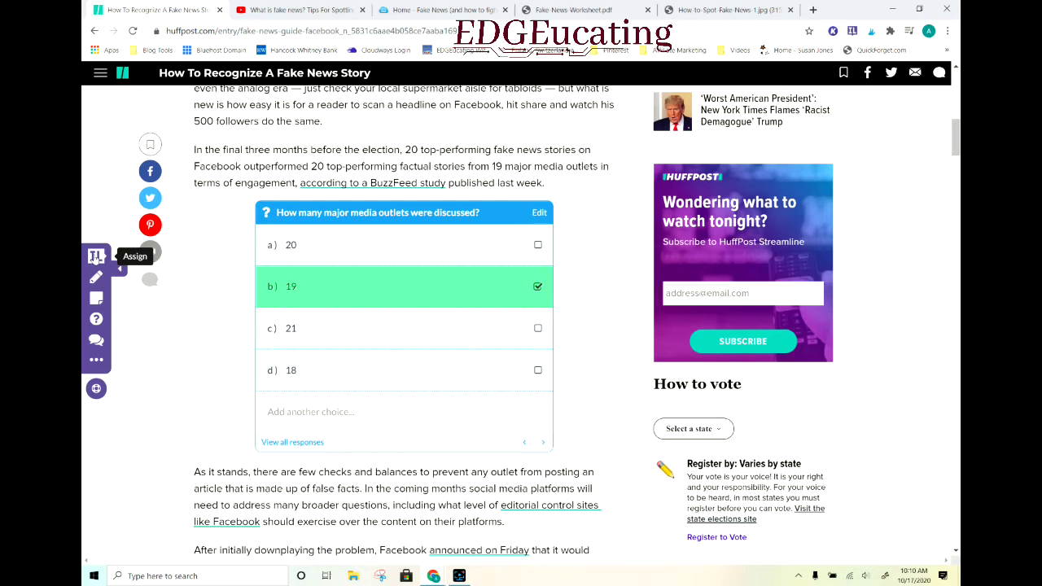
click(97, 257)
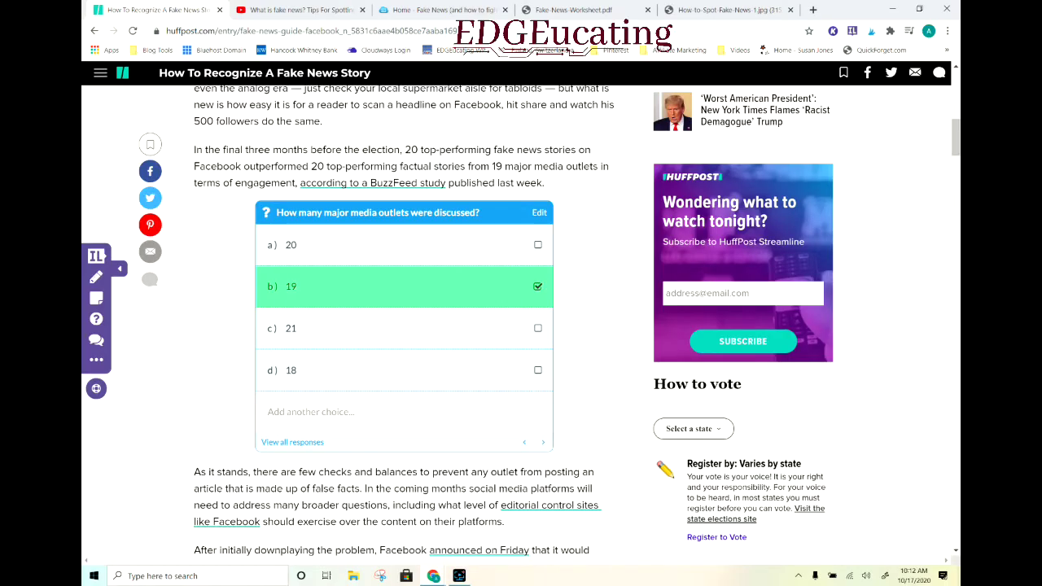
Go to the InsertLearning dashboard and look over its resource options and the Public Library
click(96, 362)
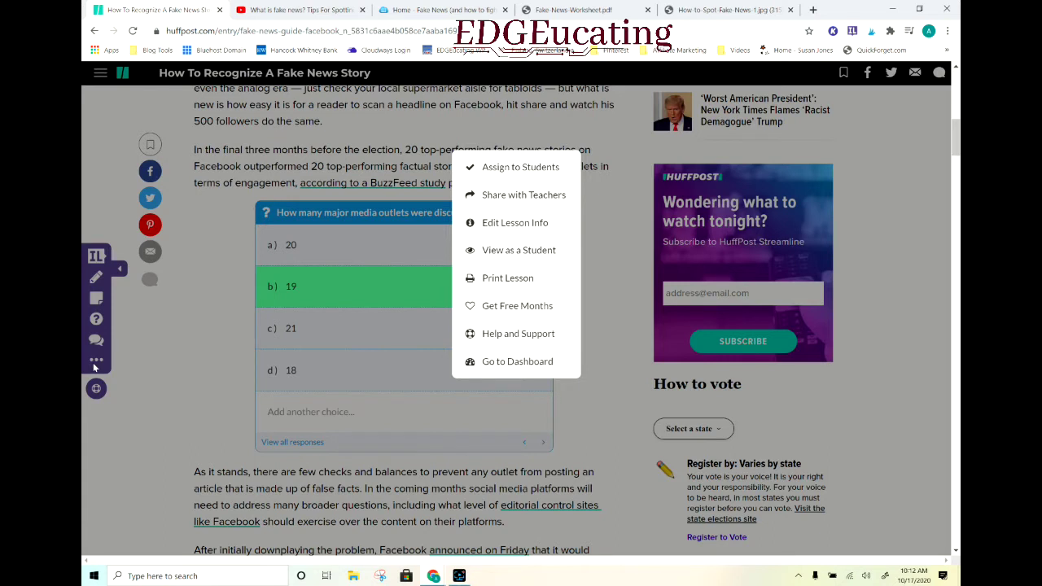
click(513, 363)
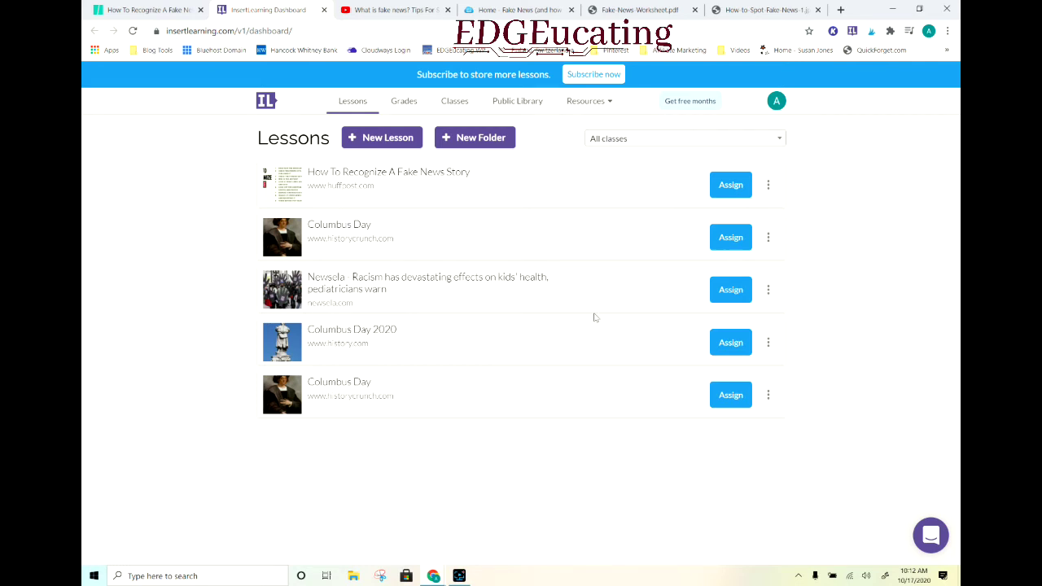
click(593, 103)
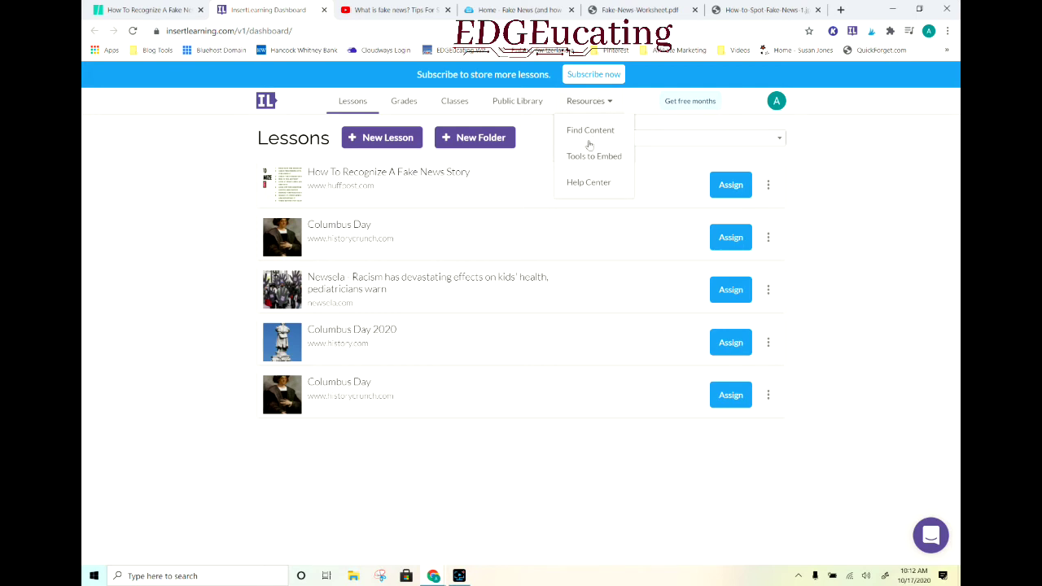
click(530, 103)
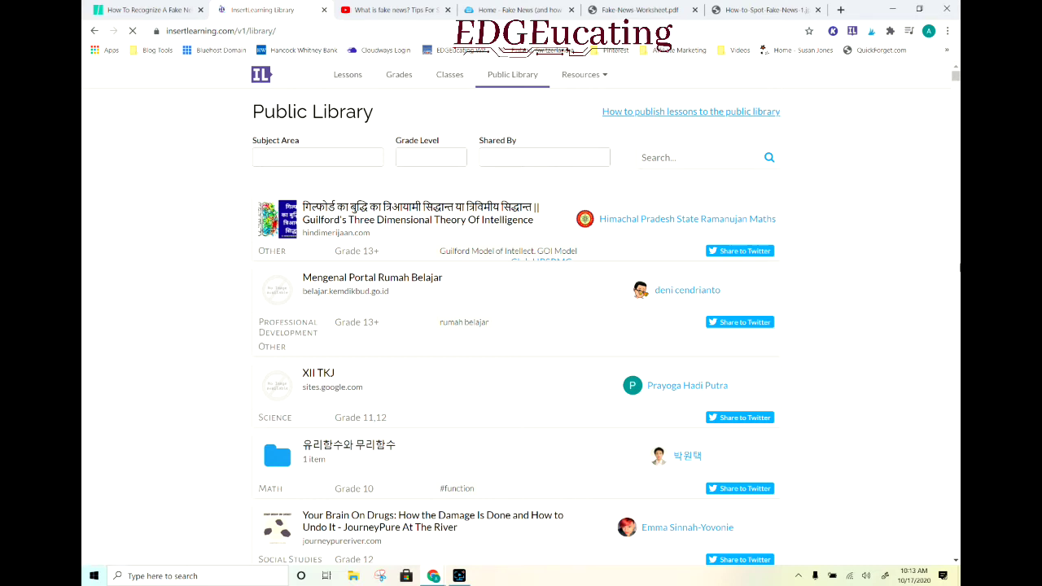
Open the first Columbus Day lesson from the saved lessons and review its highlights, questions and sticky note from beginning to end
click(351, 76)
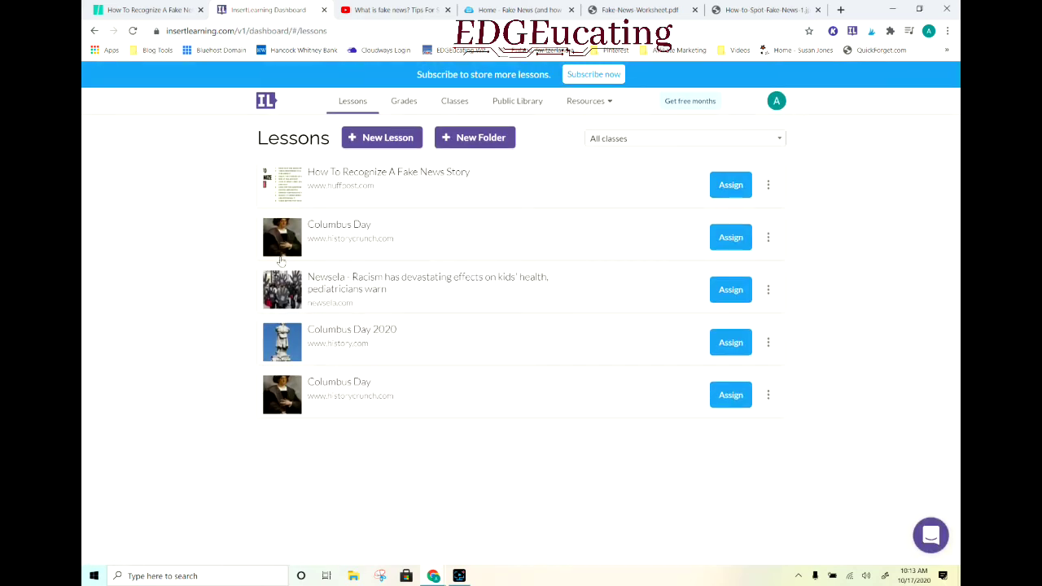
click(346, 230)
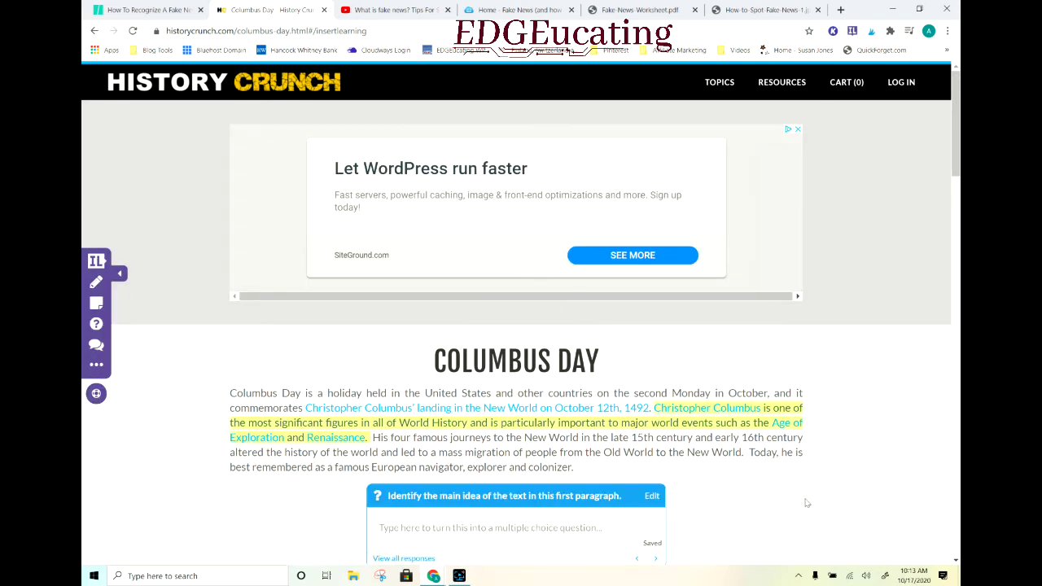
drag(958, 118, 890, 283)
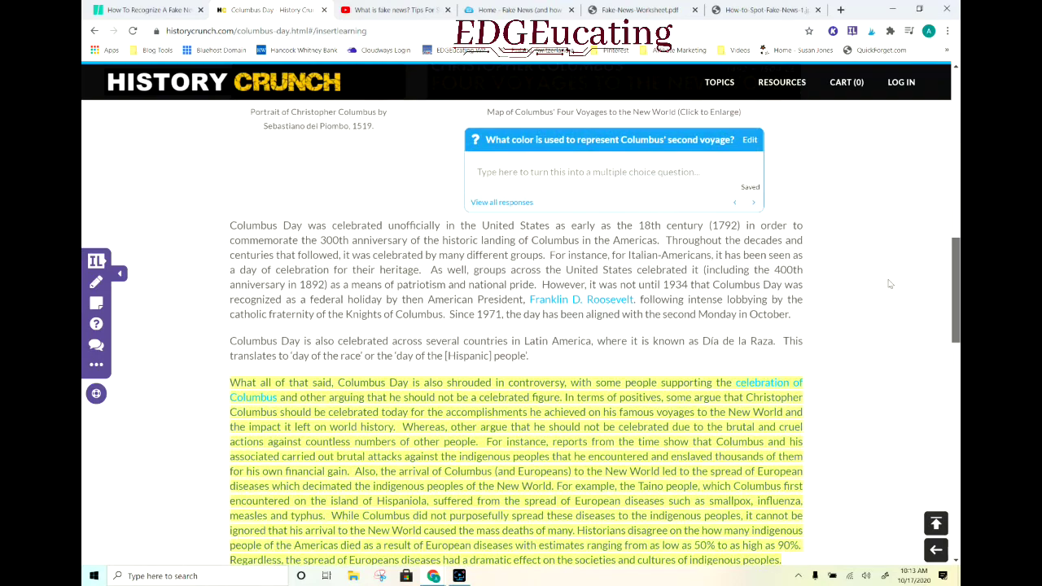
scroll(890, 283, down, 3)
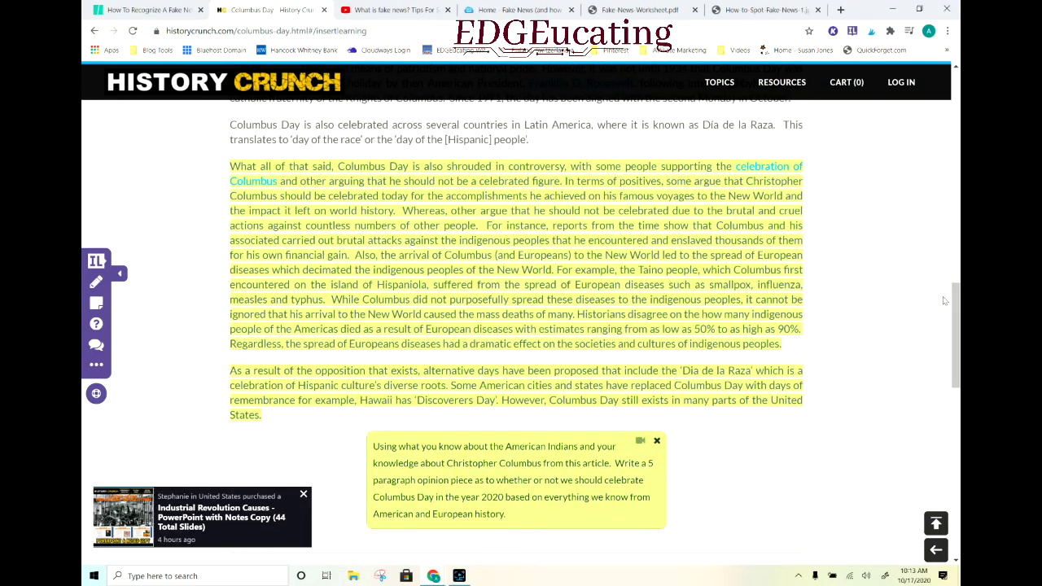
drag(952, 309, 957, 88)
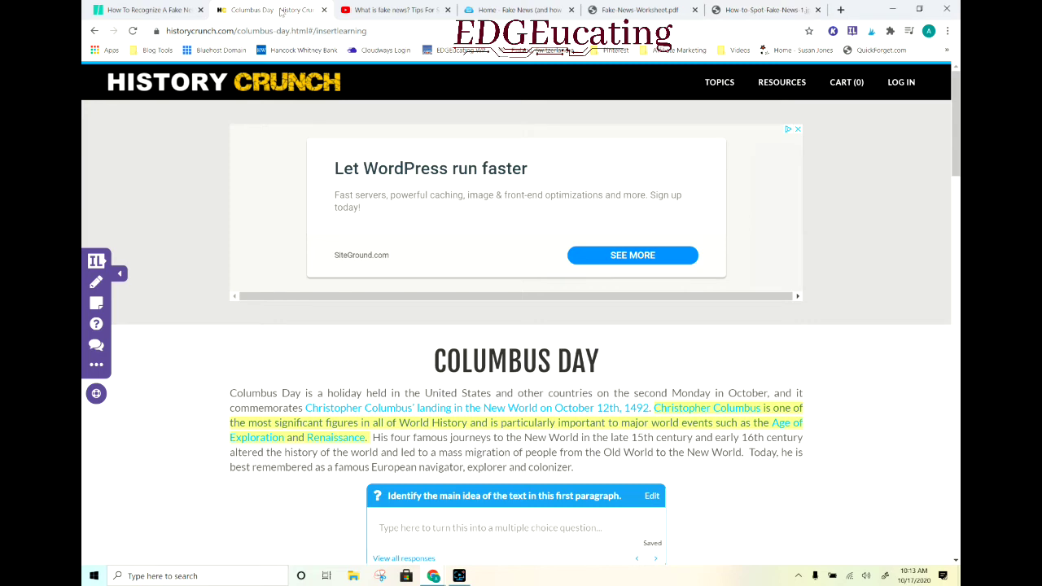
Check the class selection for assigning the fake news lesson and close it without assigning
click(94, 368)
click(506, 371)
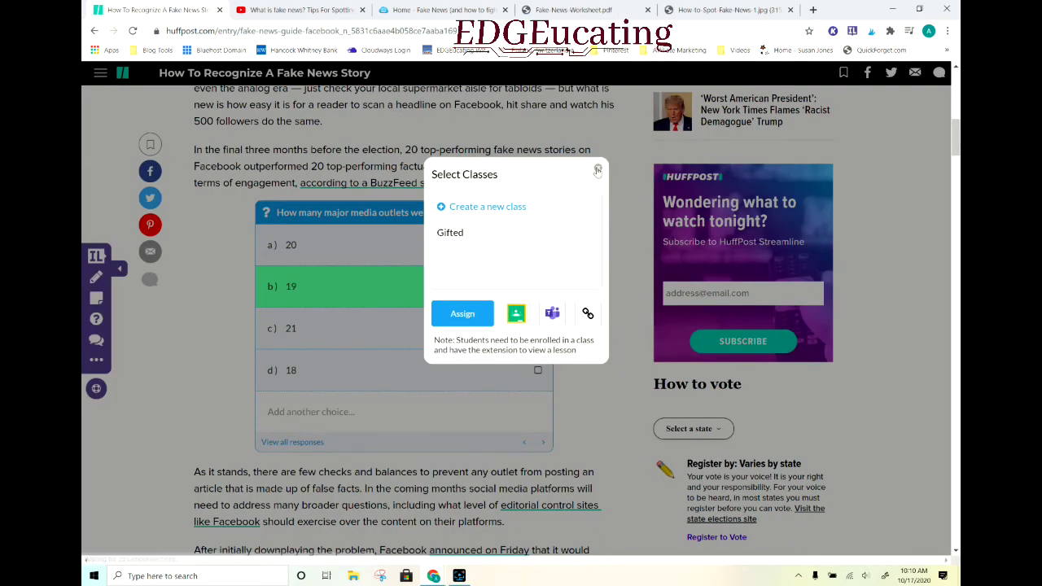
click(597, 168)
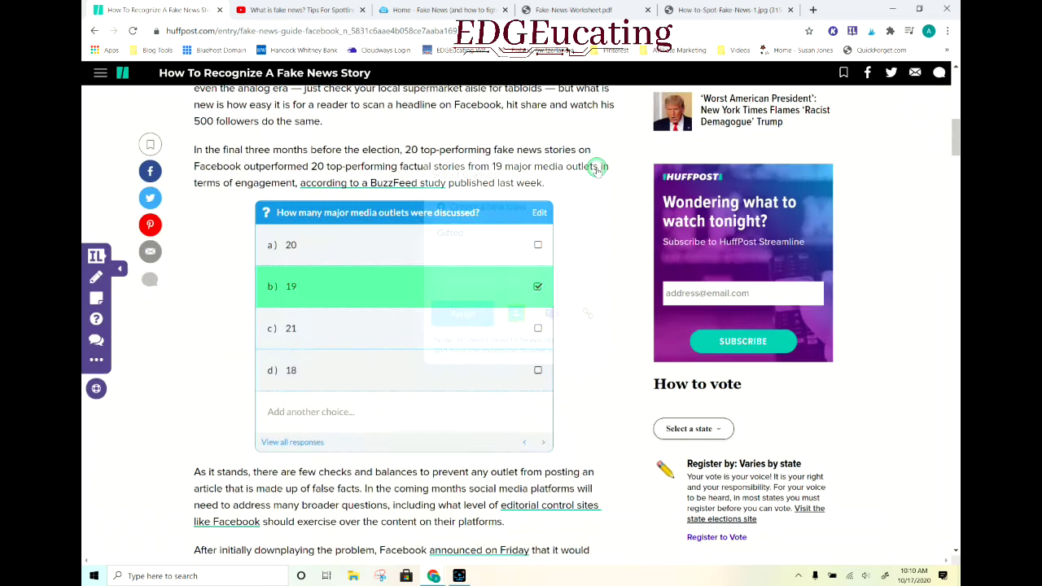